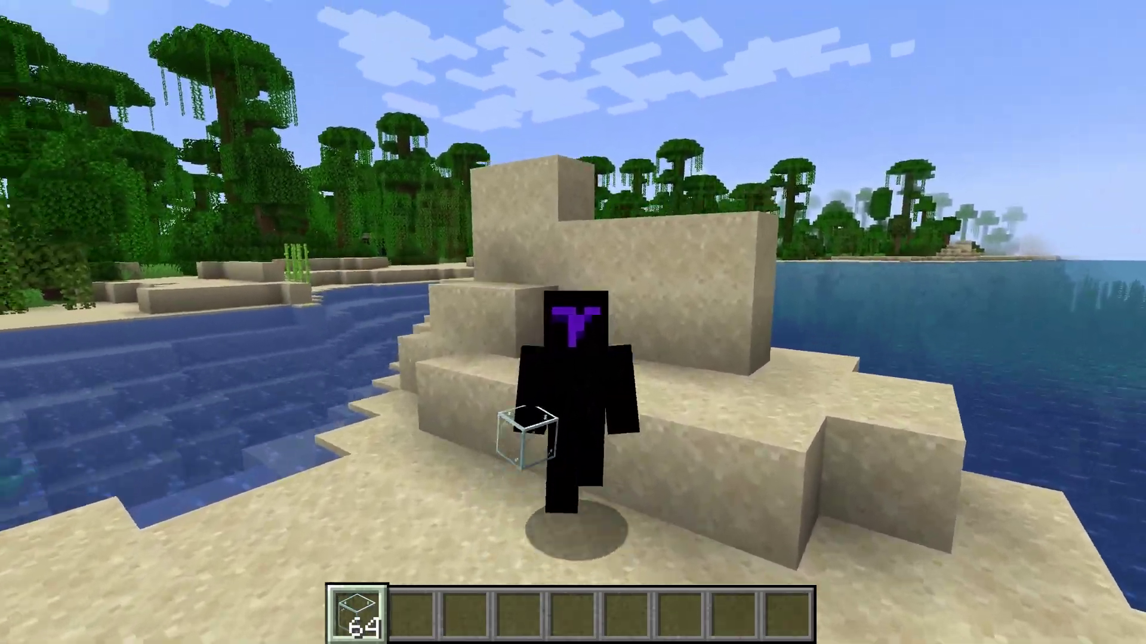
key("s")
key("space")
key("s")
key("space")
key("w")
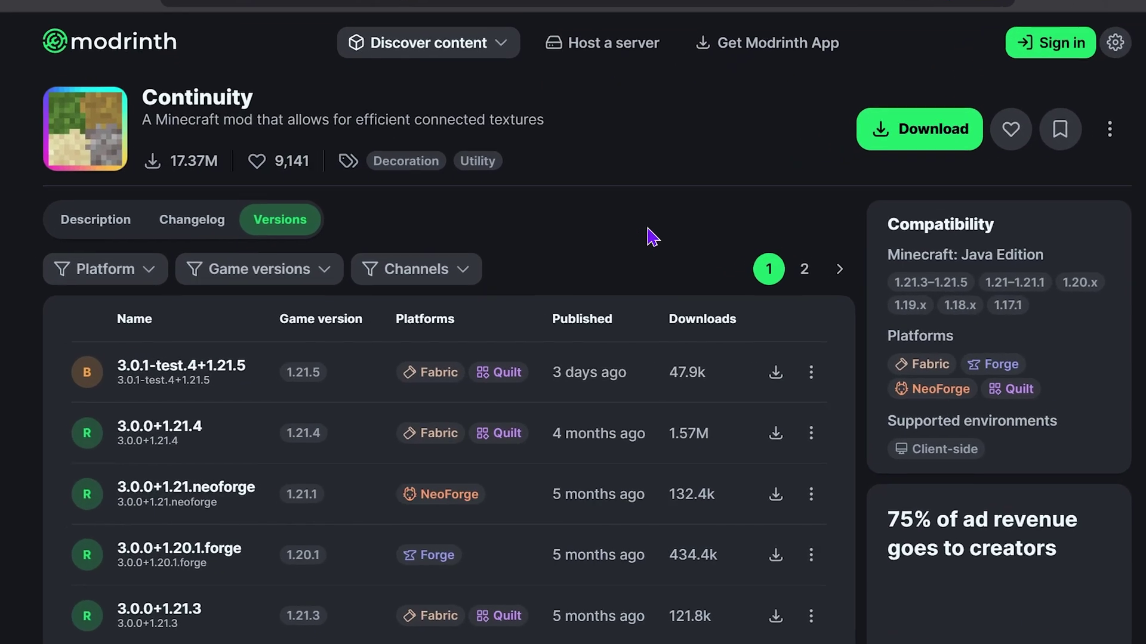
Filter Continuity's versions to game version 1.21.5 and download continuity-3.0.1-test.4+1.21.5.jar
scroll(739, 310, "down", 5)
scroll(268, 242, "up", 8)
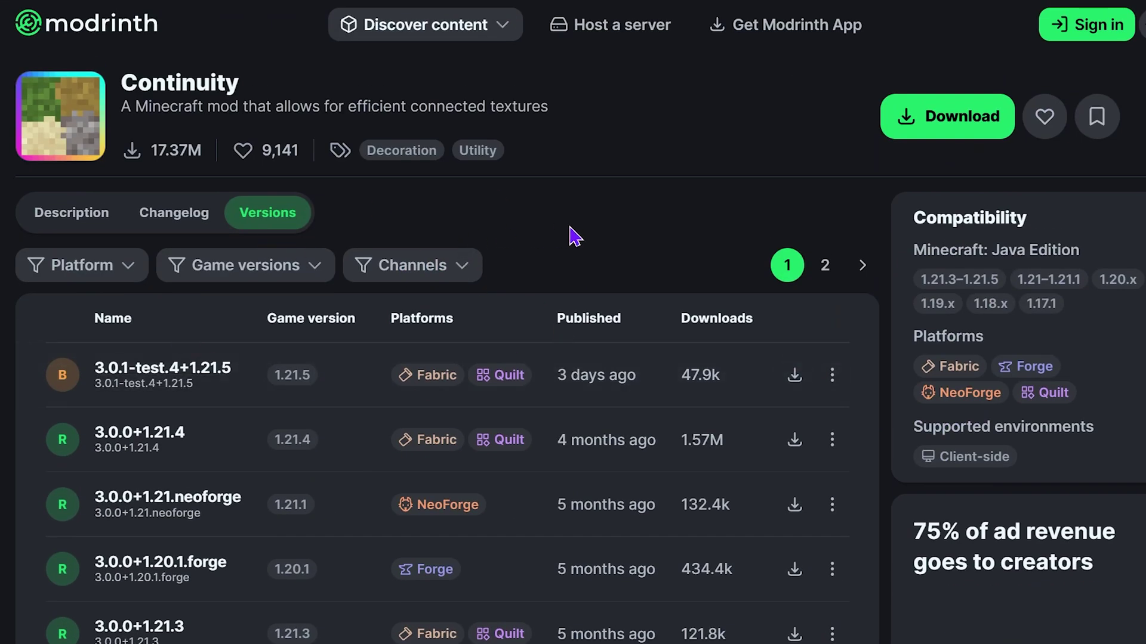
left_click(290, 279)
left_click(144, 358)
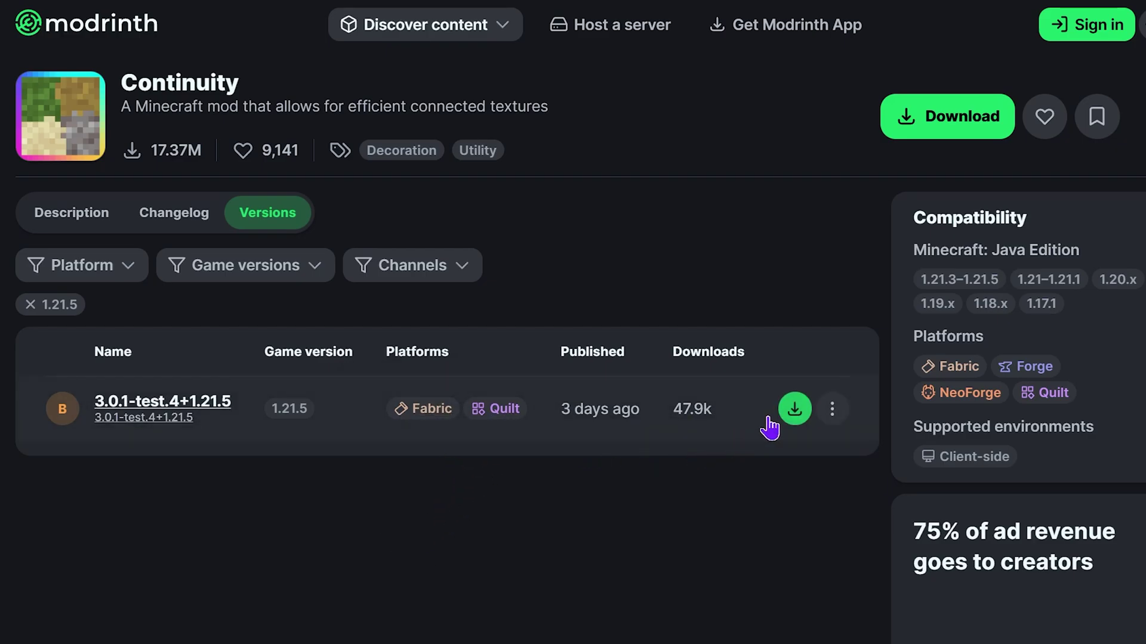
left_click(795, 410)
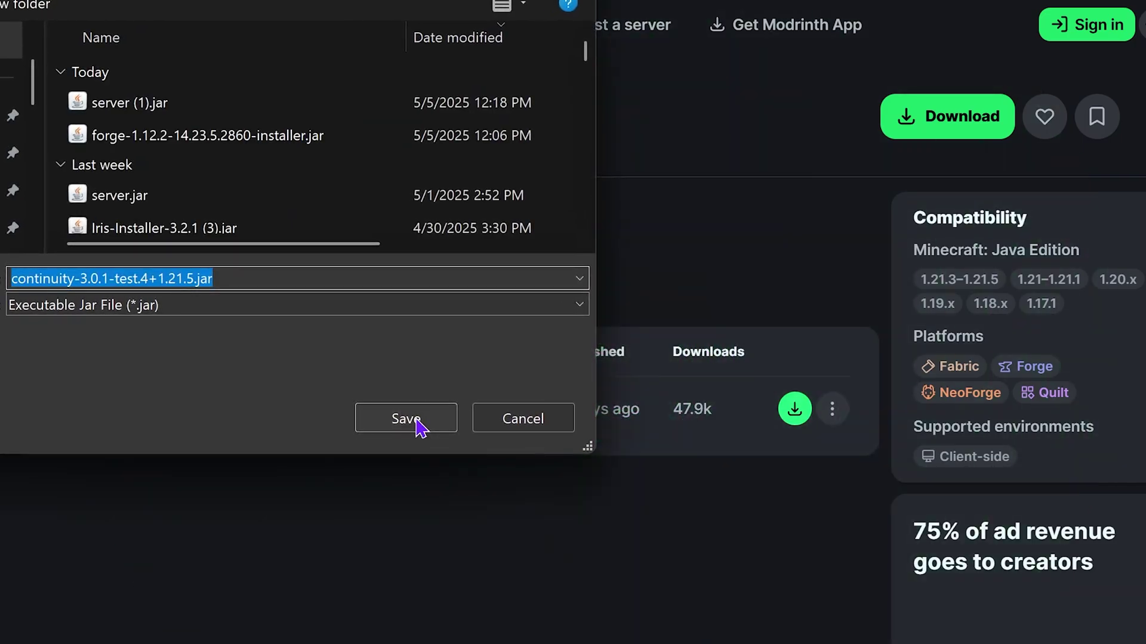
left_click(417, 422)
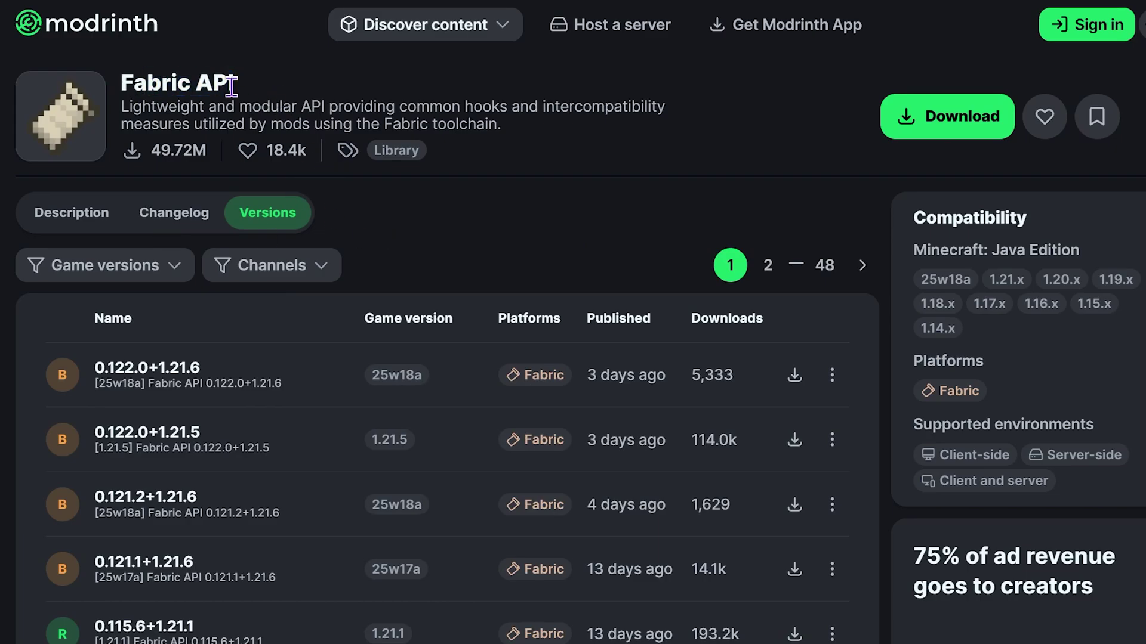
Filter Fabric API's versions to game version 1.21.5 and download fabric-api-0.122.0+1.21.5.jar
left_click_drag(233, 89, 99, 93)
left_click(256, 95)
left_click(161, 269)
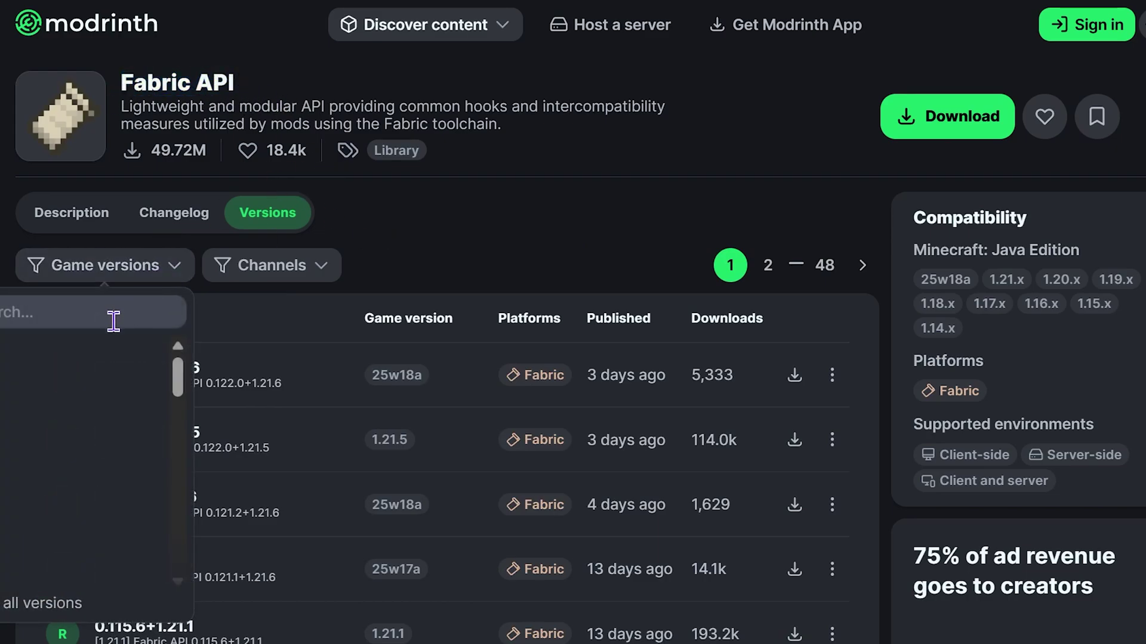
left_click(67, 368)
left_click(698, 268)
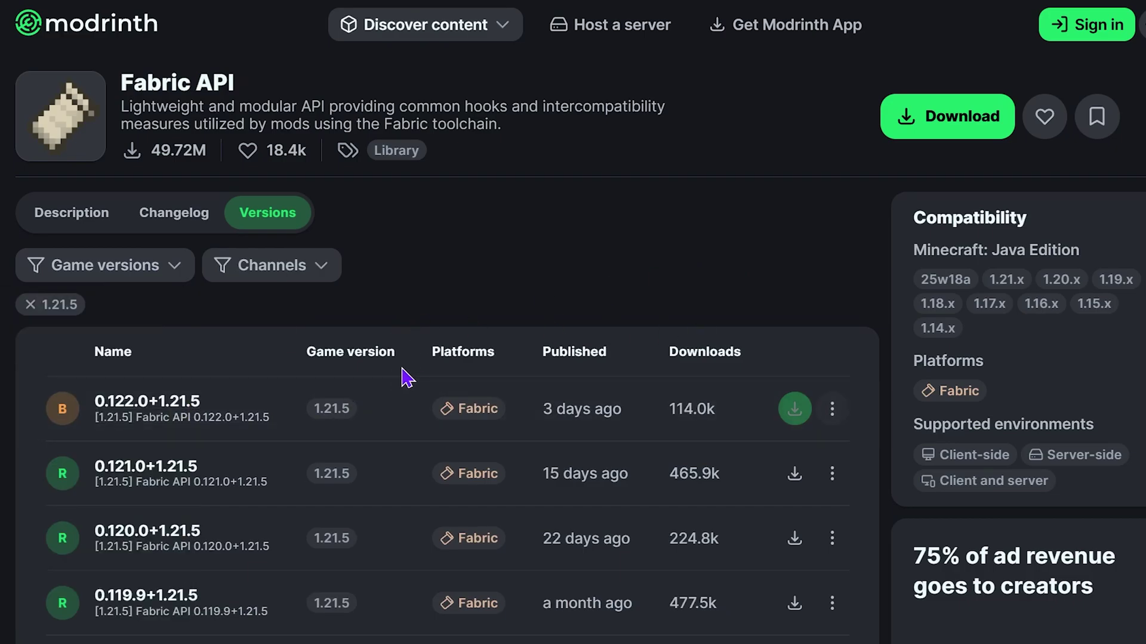
left_click(780, 410)
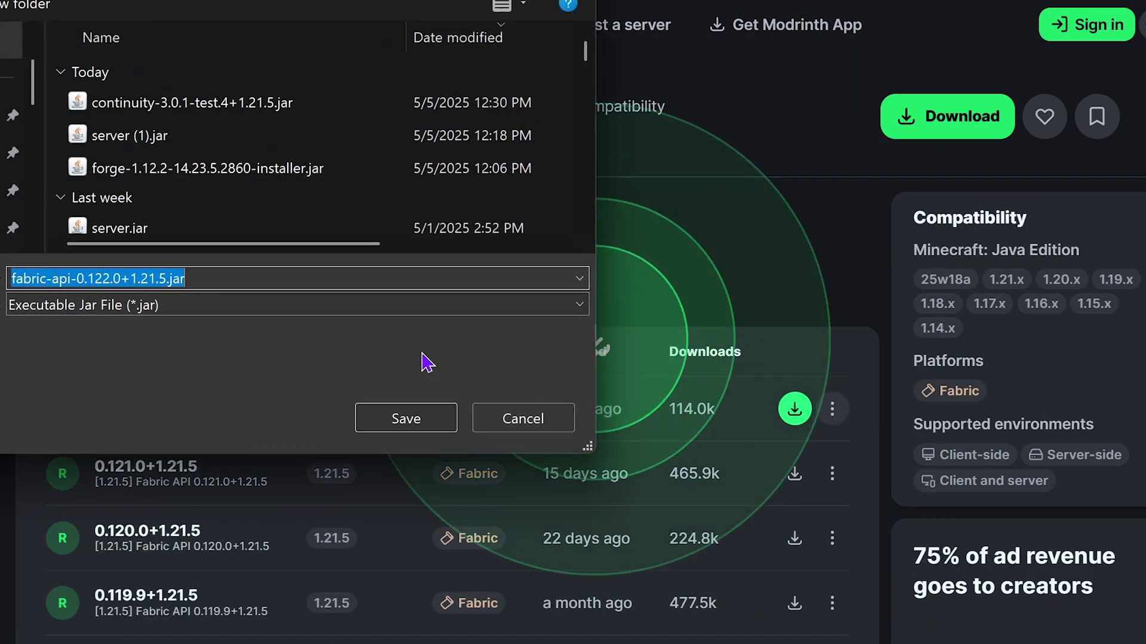
left_click(439, 423)
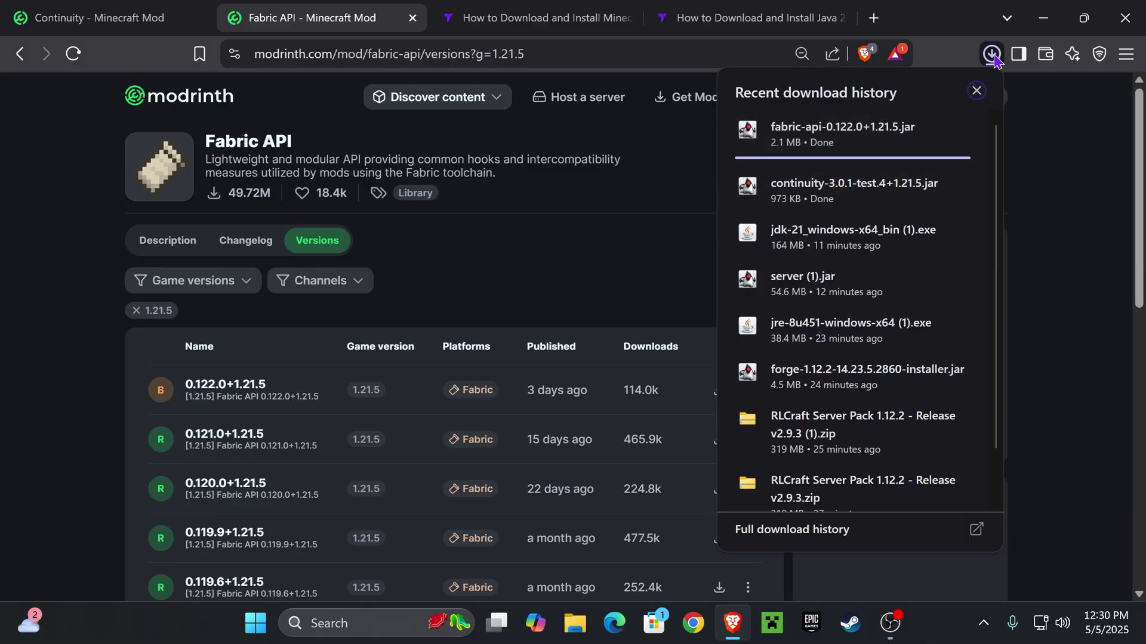
left_click(976, 90)
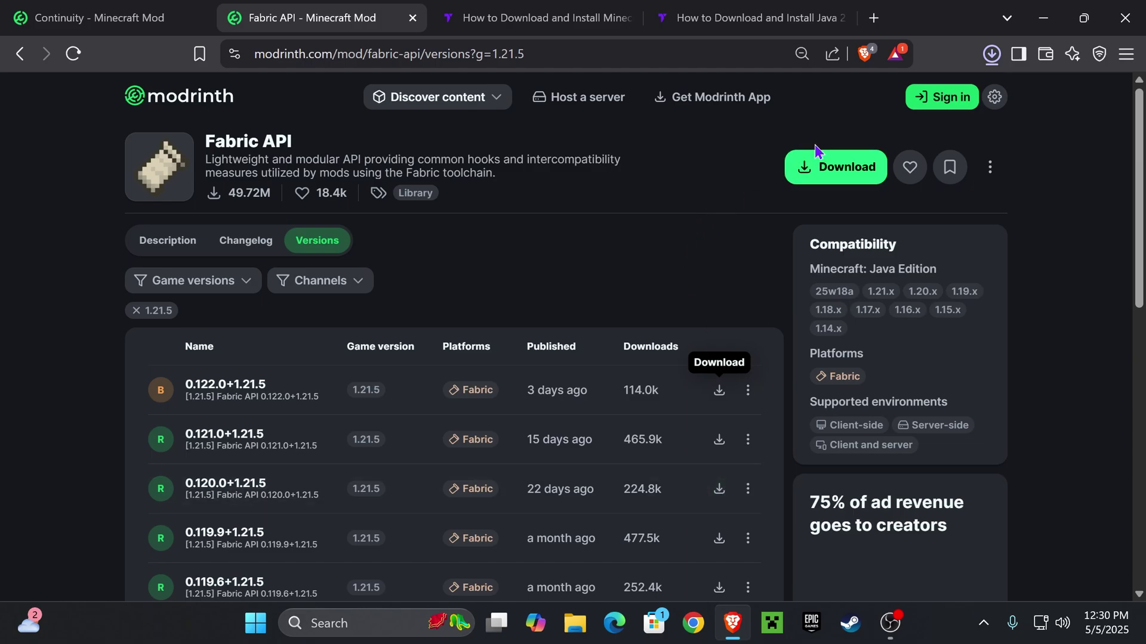
left_click(157, 18)
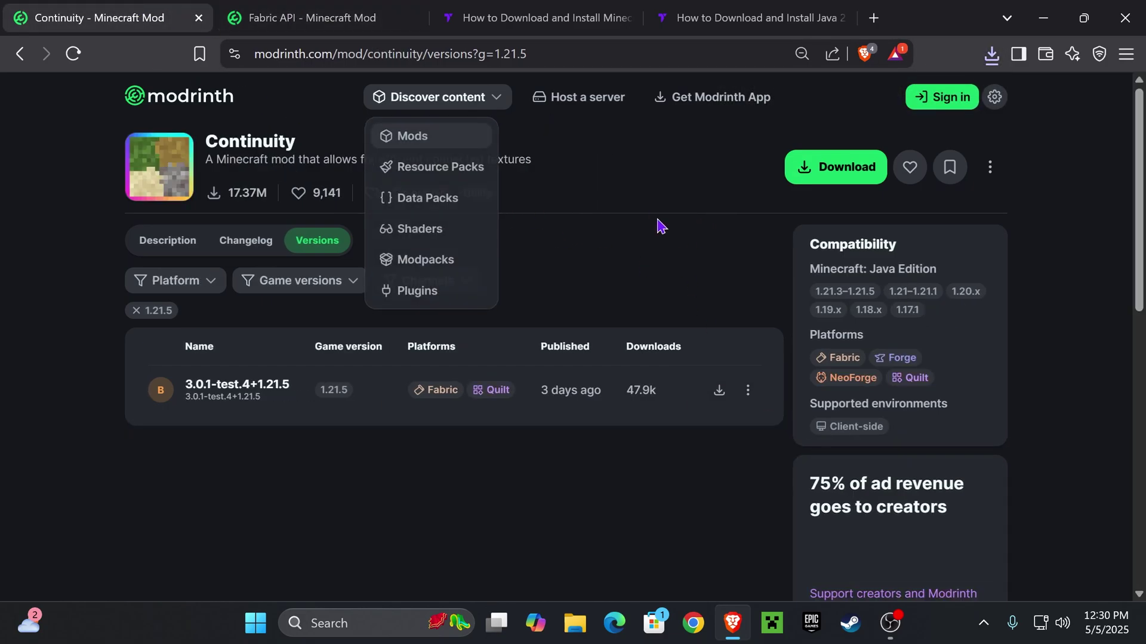
left_click(312, 8)
left_click(179, 18)
left_click(299, 21)
left_click(179, 17)
left_click(251, 13)
Open the Fabric Mod Loader installation guide on tutorialy.net and go to its section on downloading the mod loader
left_click(535, 9)
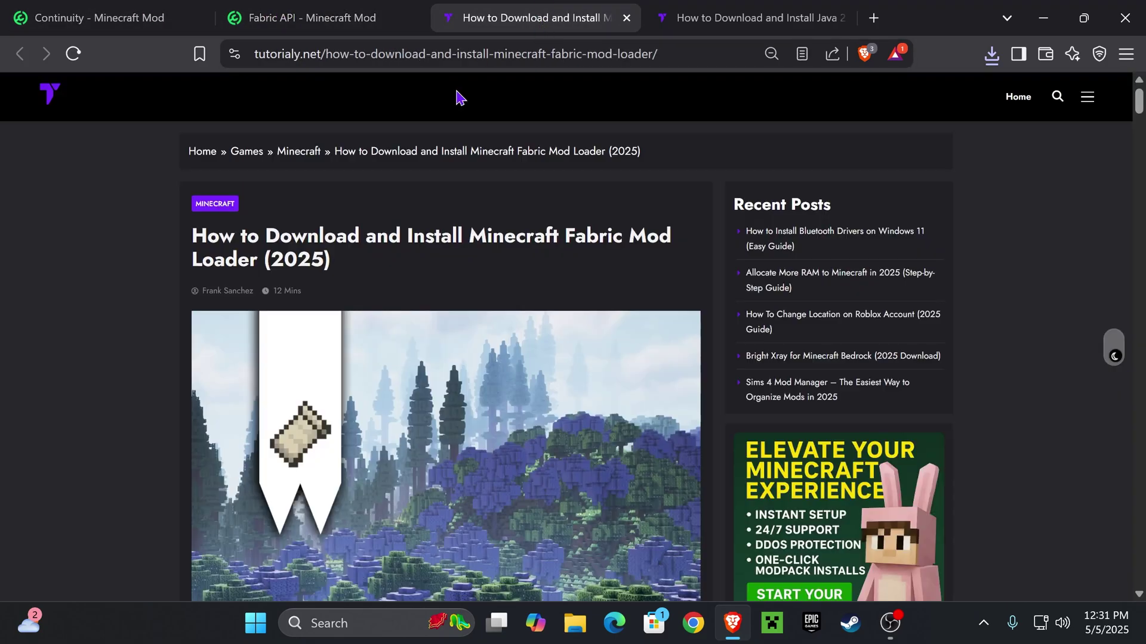
scroll(524, 215, "down", 20)
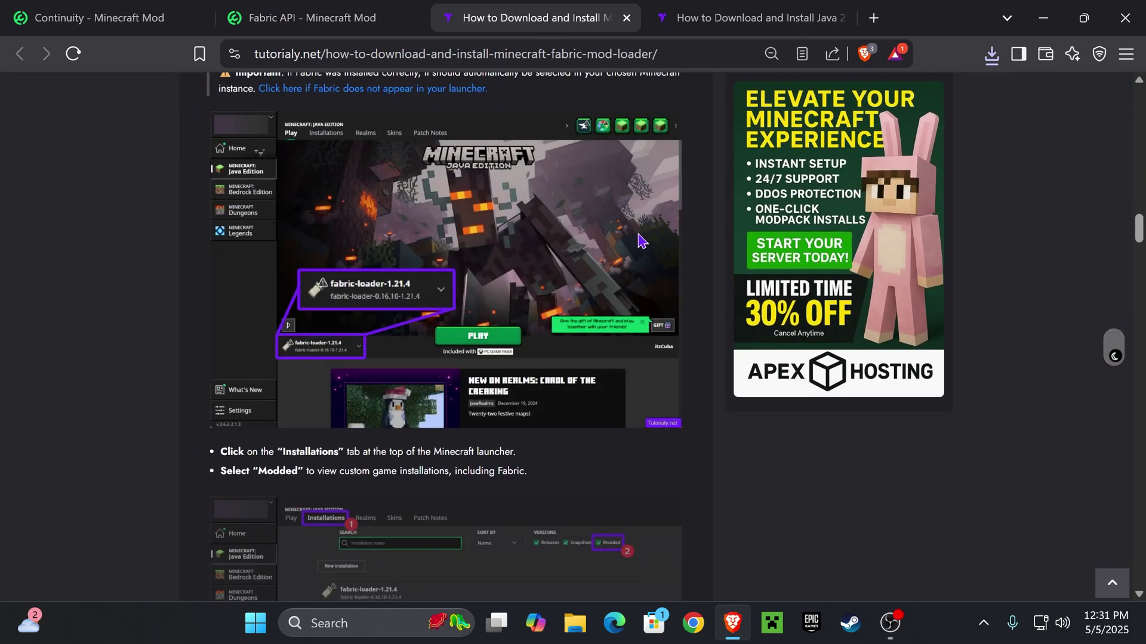
scroll(650, 268, "up", 15)
scroll(647, 296, "down", 15)
scroll(649, 294, "up", 20)
scroll(650, 291, "up", 2)
scroll(503, 225, "down", 4)
left_click(350, 358)
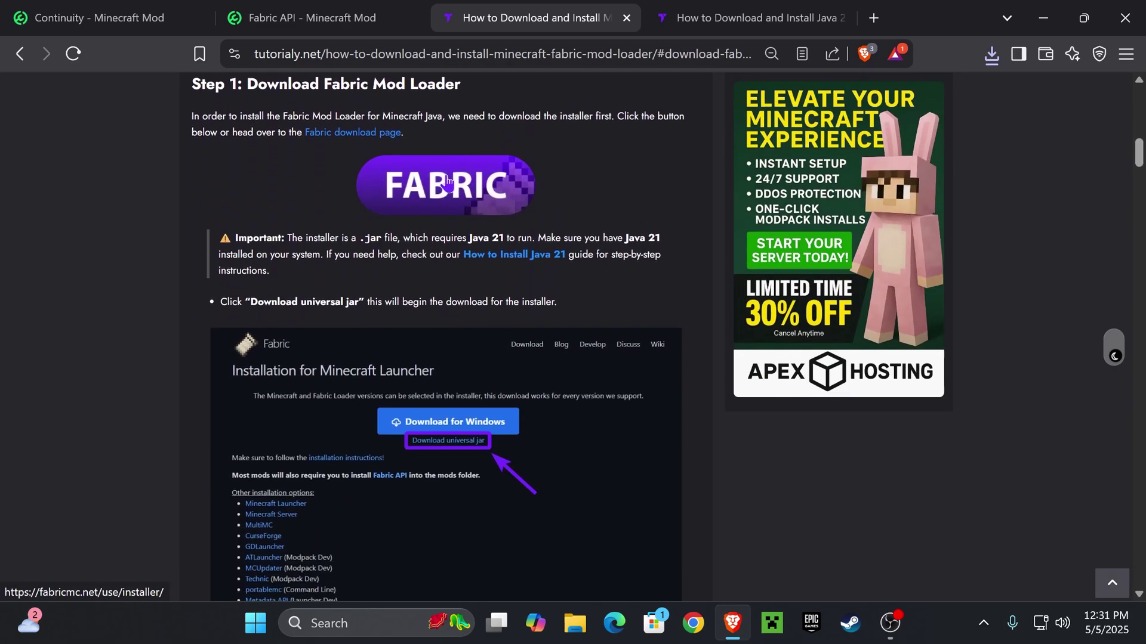
Follow the guide to the Fabric installer page and download the universal jar
left_click(492, 456)
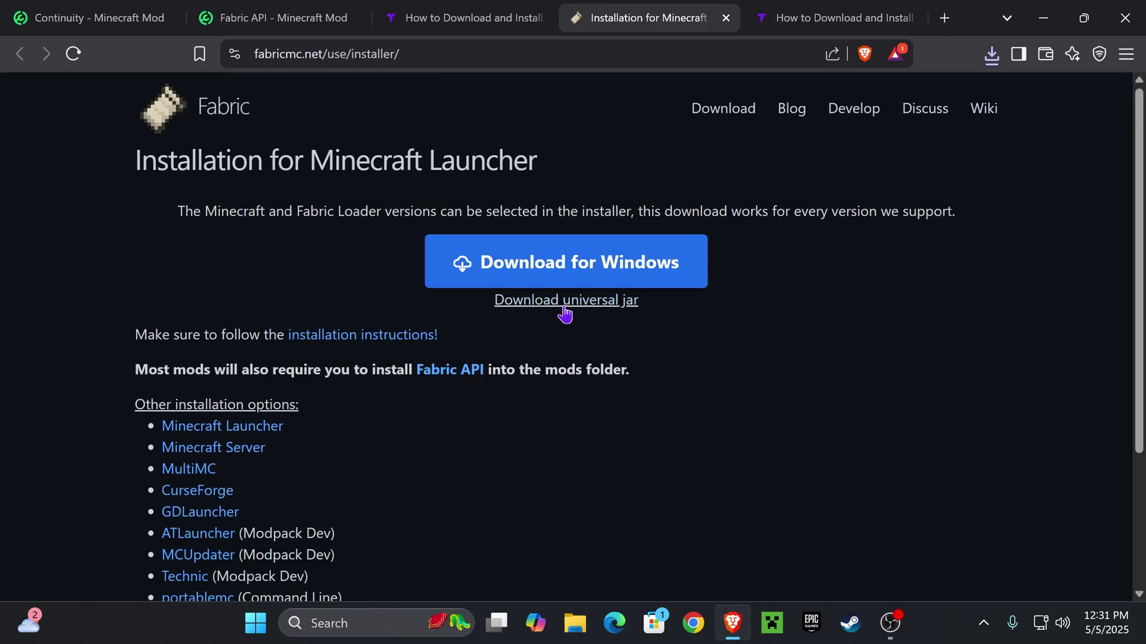
left_click(566, 312)
left_click(445, 396)
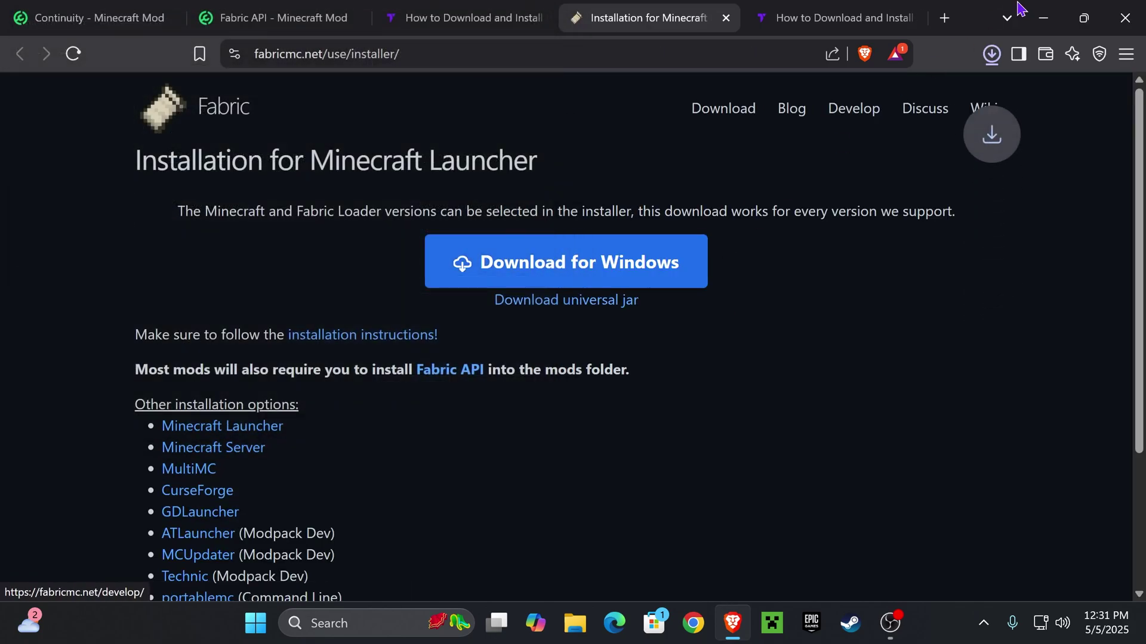
Move the browser window out of the way and place the downloaded Fabric installer, Fabric API and Continuity jars on the desktop
left_click_drag(982, 15, 650, 490)
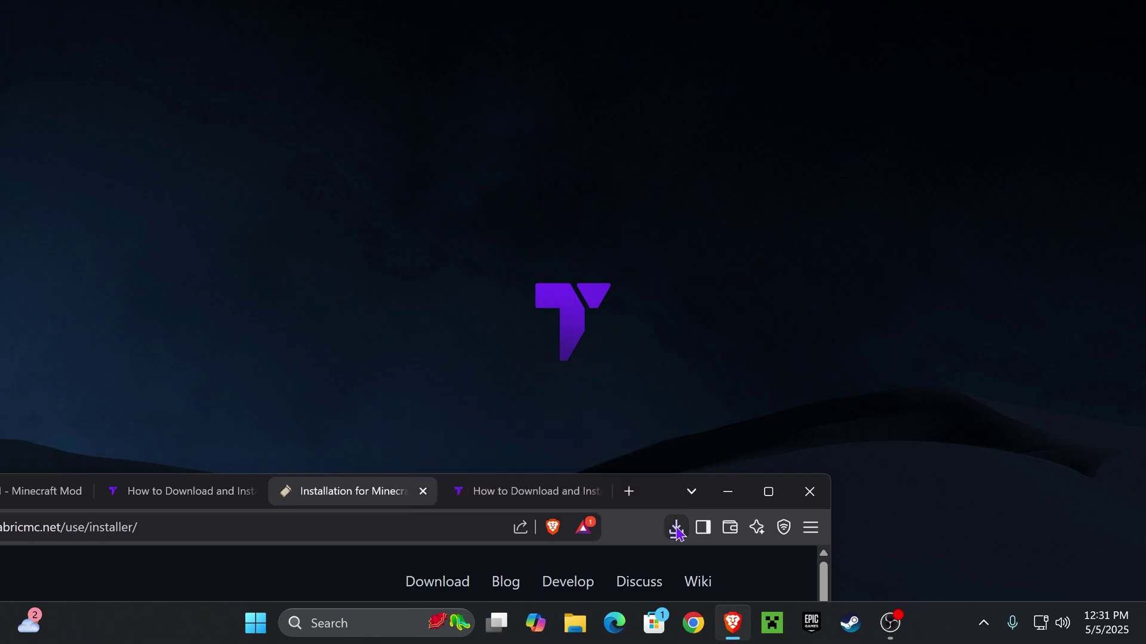
left_click(676, 528)
left_click_drag(370, 139, 280, 149)
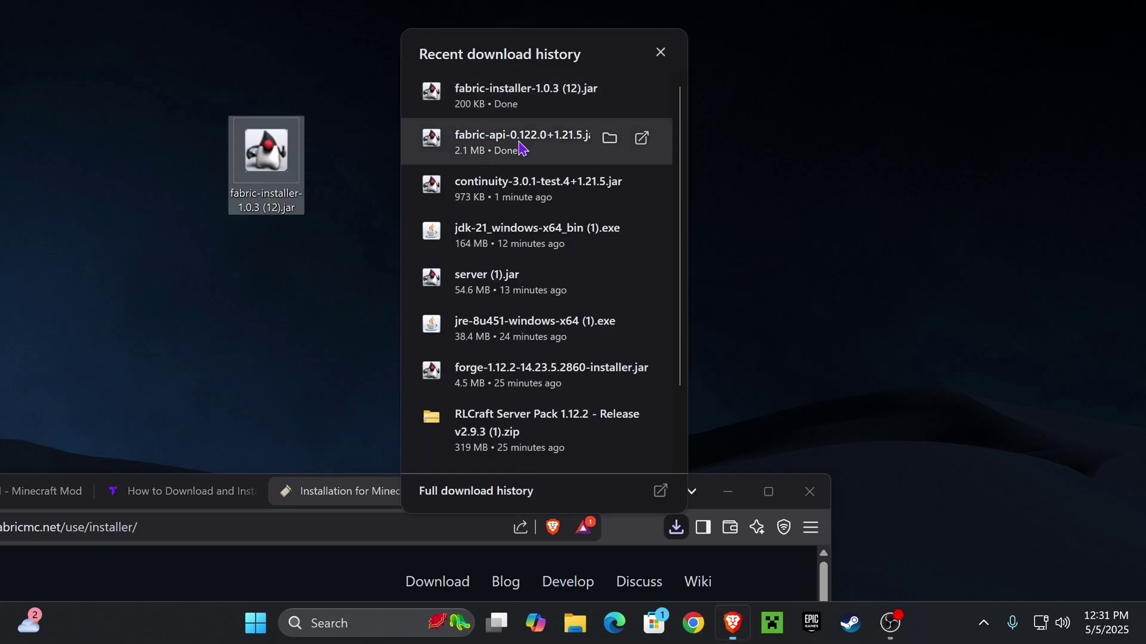
left_click_drag(512, 146, 280, 262)
left_click_drag(525, 184, 328, 394)
Minimize the browser and line up the three jar files in a row on the desktop
left_click_drag(136, 64, 568, 209)
left_click(731, 491)
left_click(451, 246)
left_click_drag(515, 52, 508, 173)
left_click_drag(545, 68, 400, 185)
left_click_drag(370, 107, 647, 254)
left_click(679, 282)
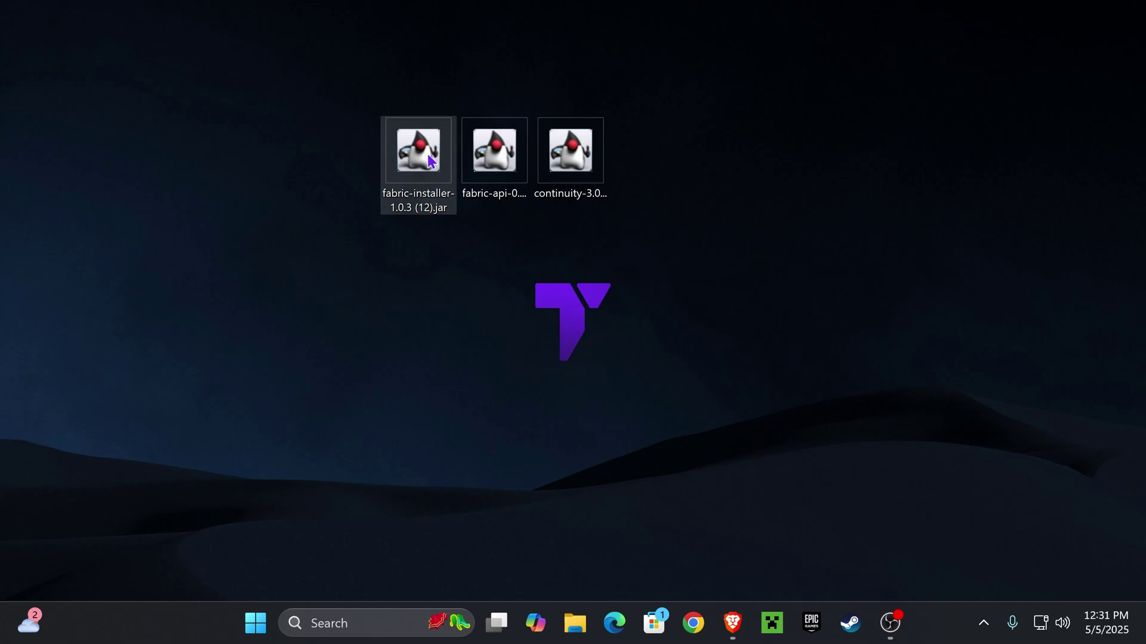
Launch the Fabric installer jar and look through the Java 21 installation guide in the browser
double_click(427, 152)
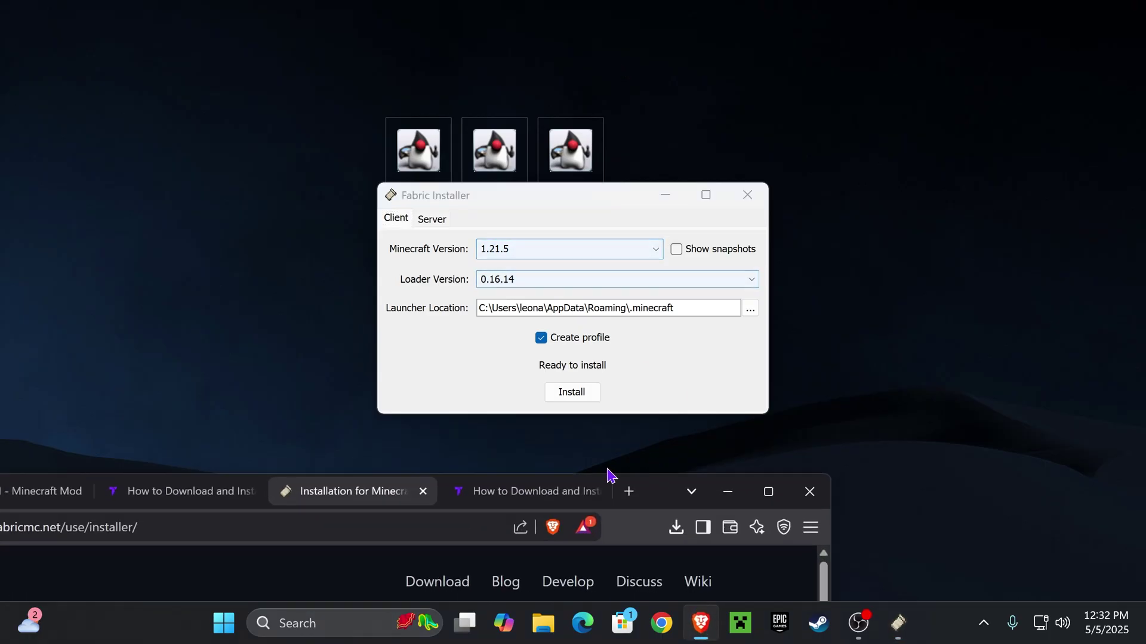
left_click(568, 490)
left_click(764, 491)
scroll(659, 307, "down", 20)
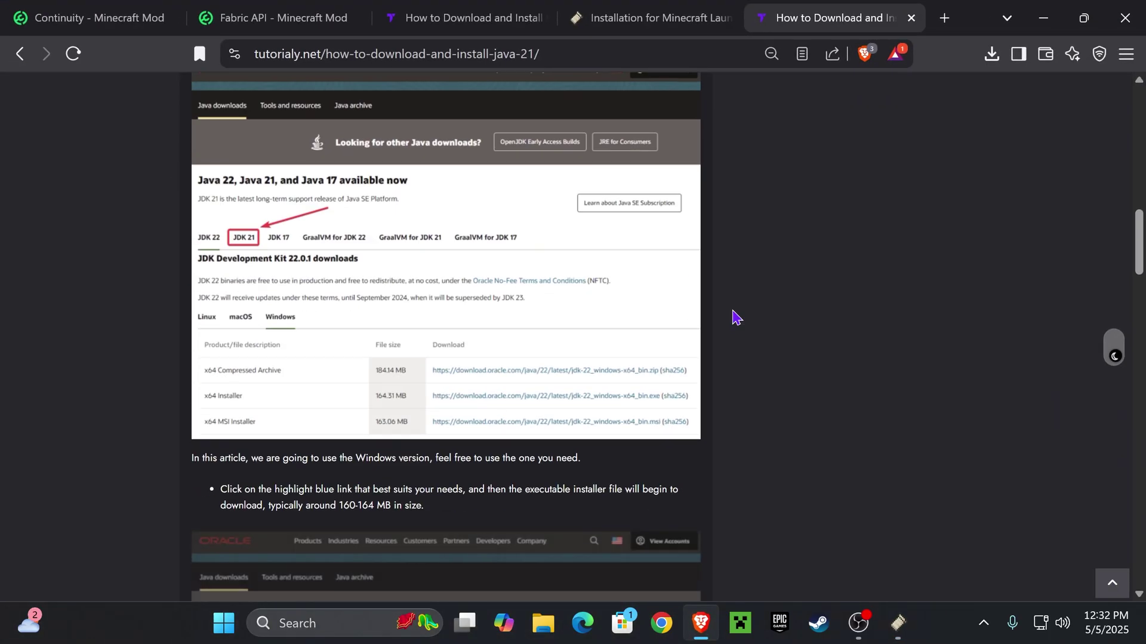
scroll(754, 389, "up", 20)
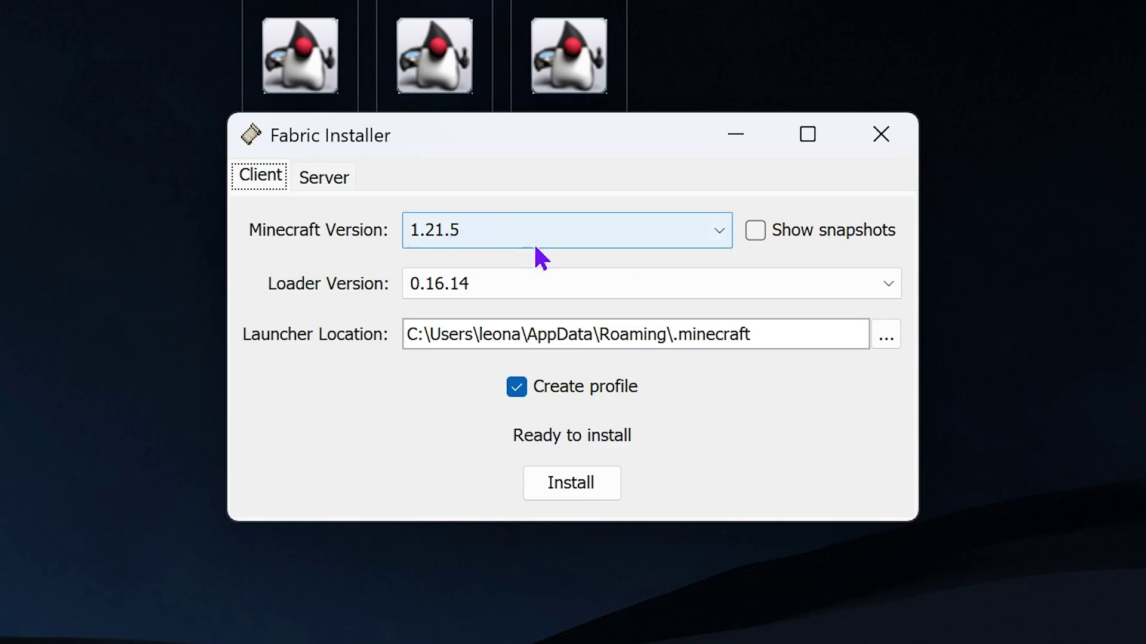
Install Fabric Loader 0.16.14 for Minecraft 1.21.5 with a launcher profile and close the installer
left_click(584, 484)
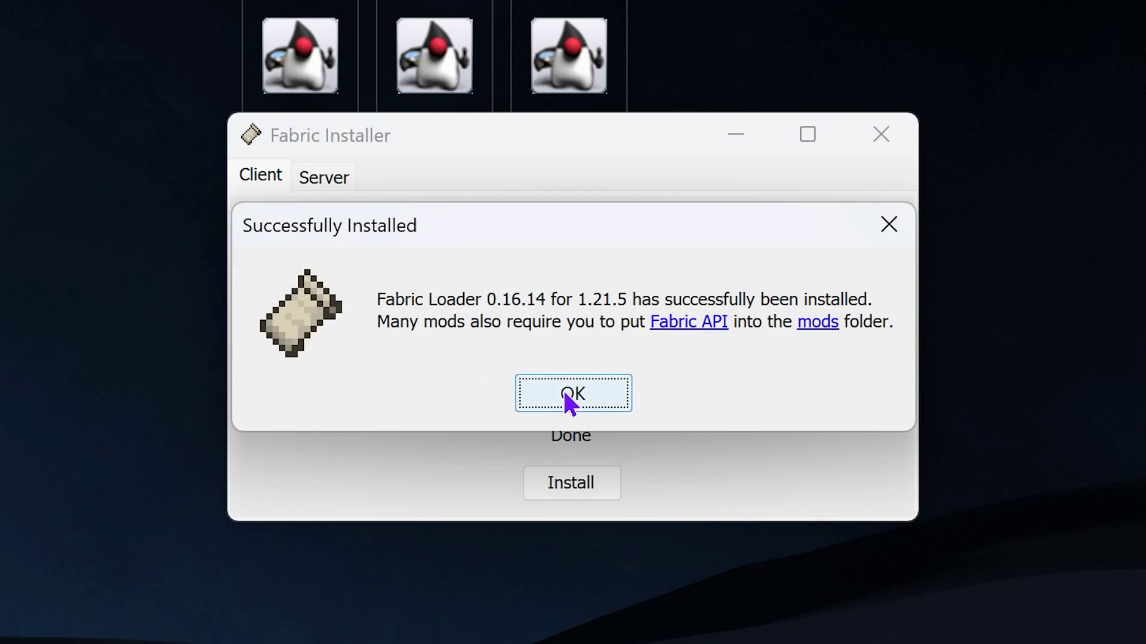
left_click(590, 392)
left_click(881, 134)
Delete the Fabric installer jar from the desktop
left_click_drag(220, 284, 273, 42)
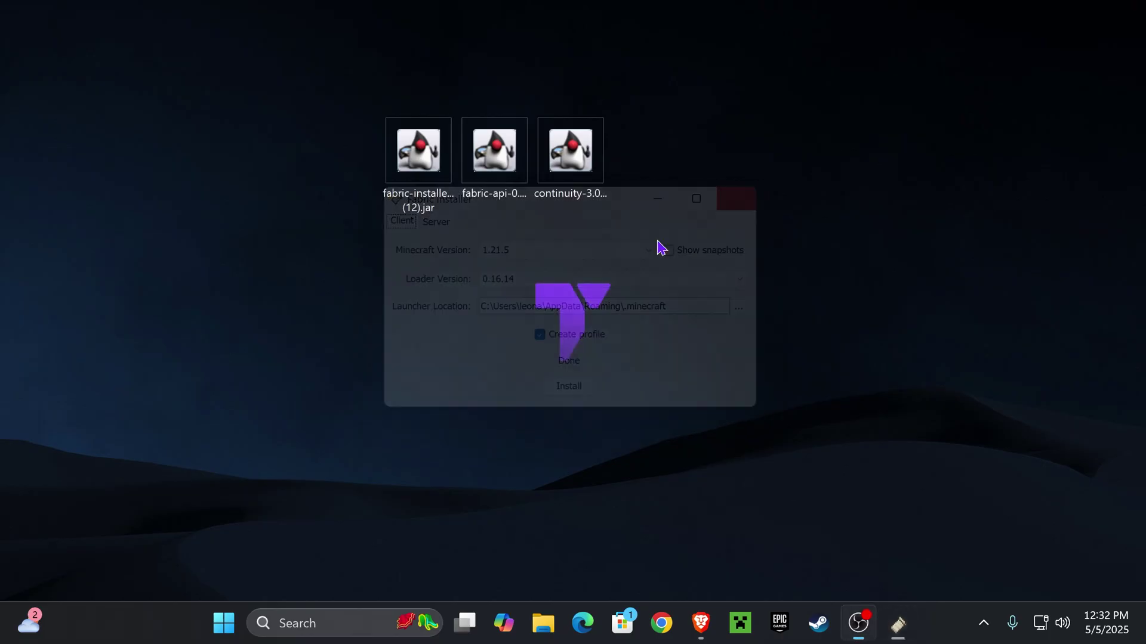
left_click_drag(402, 139, 403, 198)
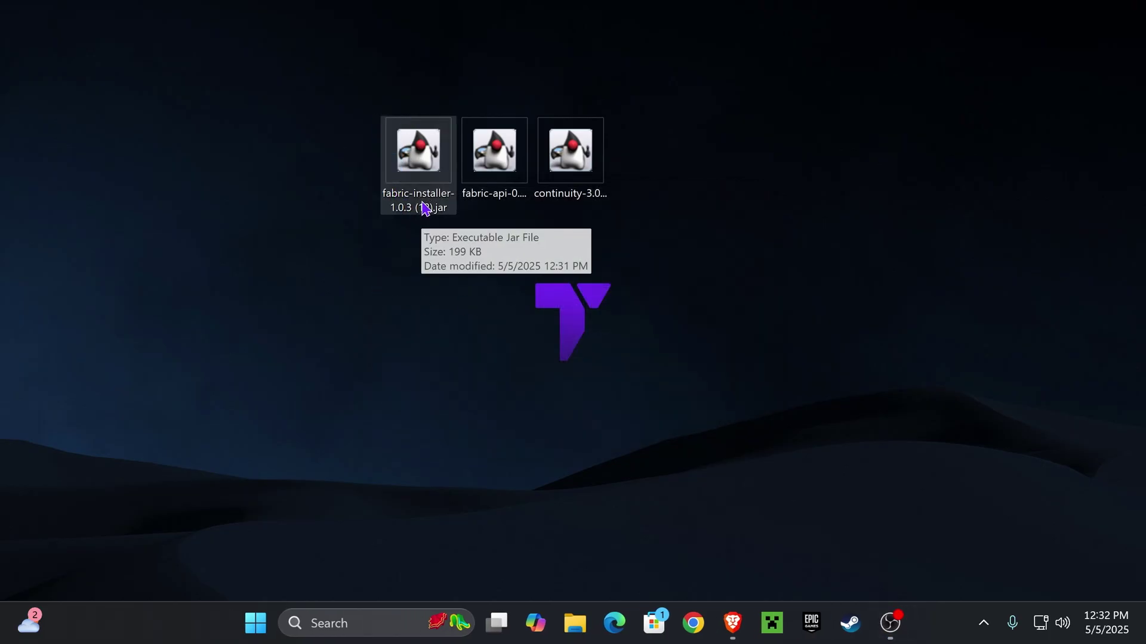
key("Delete")
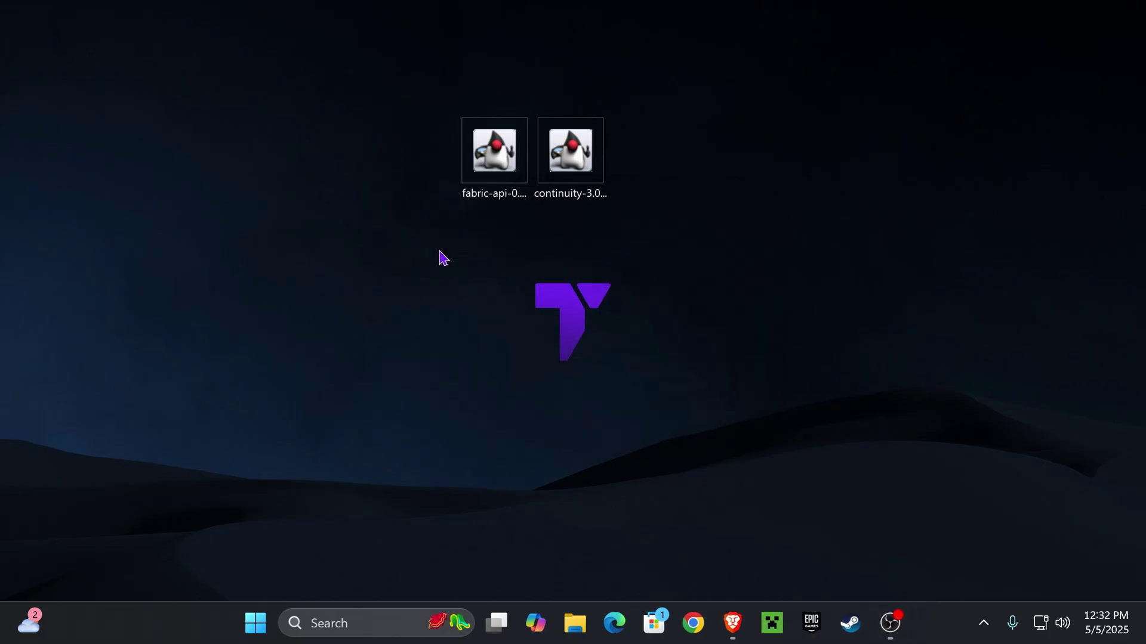
left_click(498, 192)
left_click(568, 193)
left_click_drag(794, 242, 430, 86)
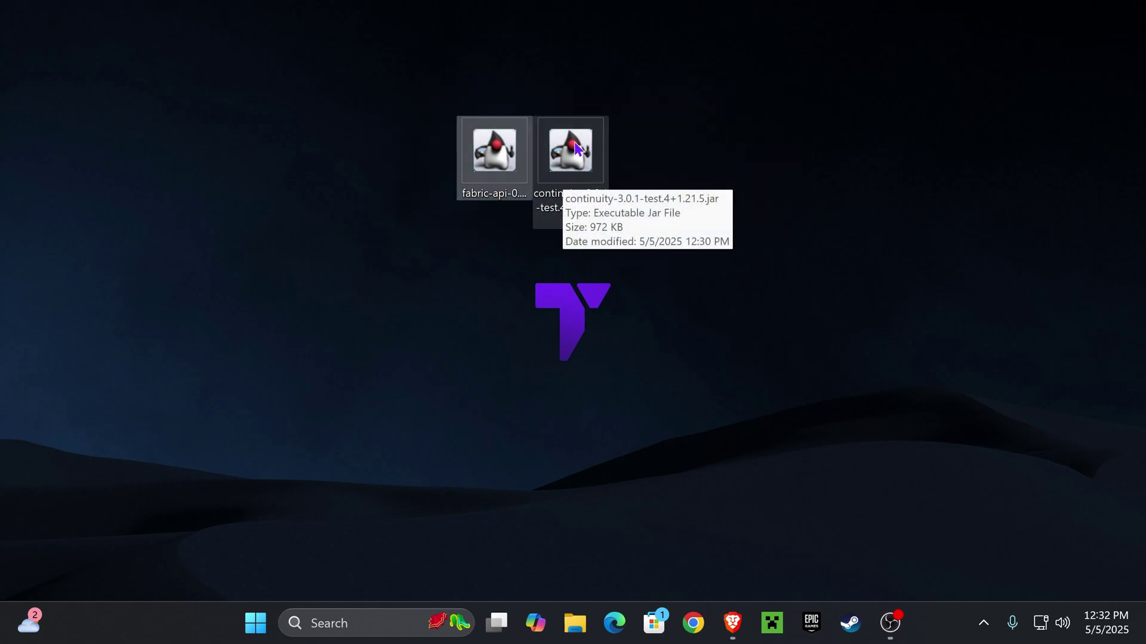
left_click(663, 167)
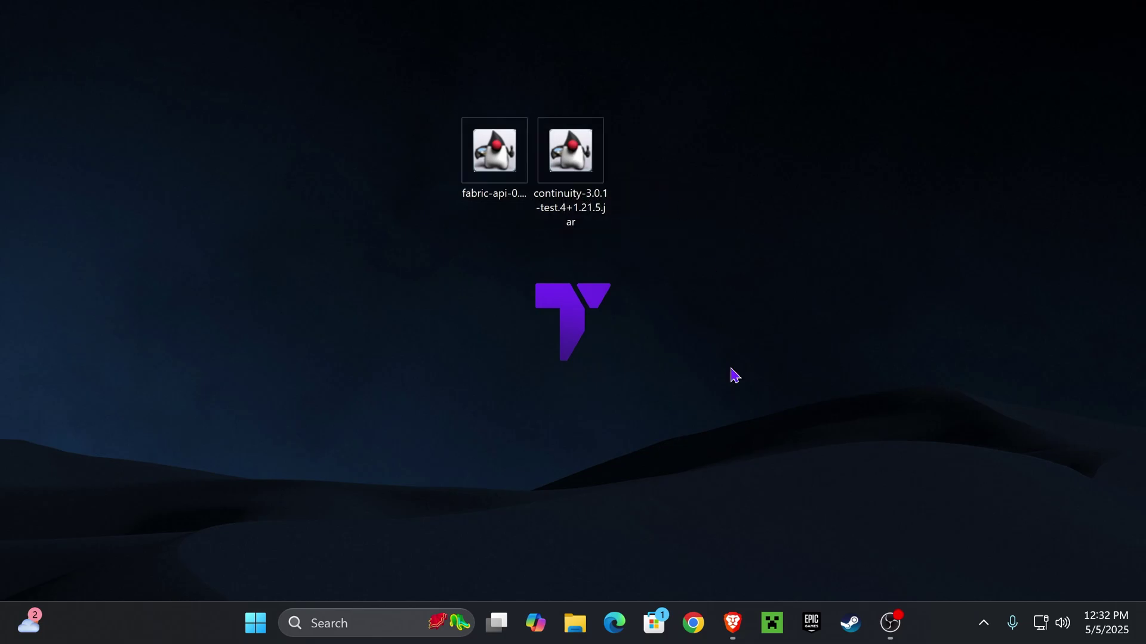
Switch to the Minecraft Launcher, show modded installations, and open the folder of the fabric-loader-1.21.5 installation
left_click(774, 627)
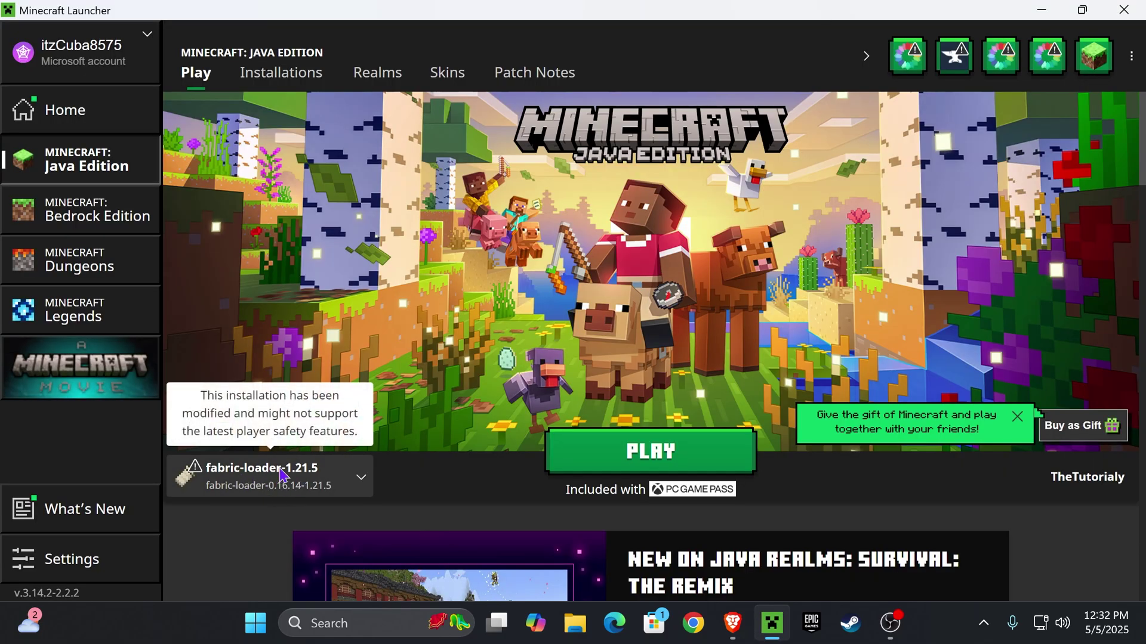
left_click(282, 83)
left_click(943, 133)
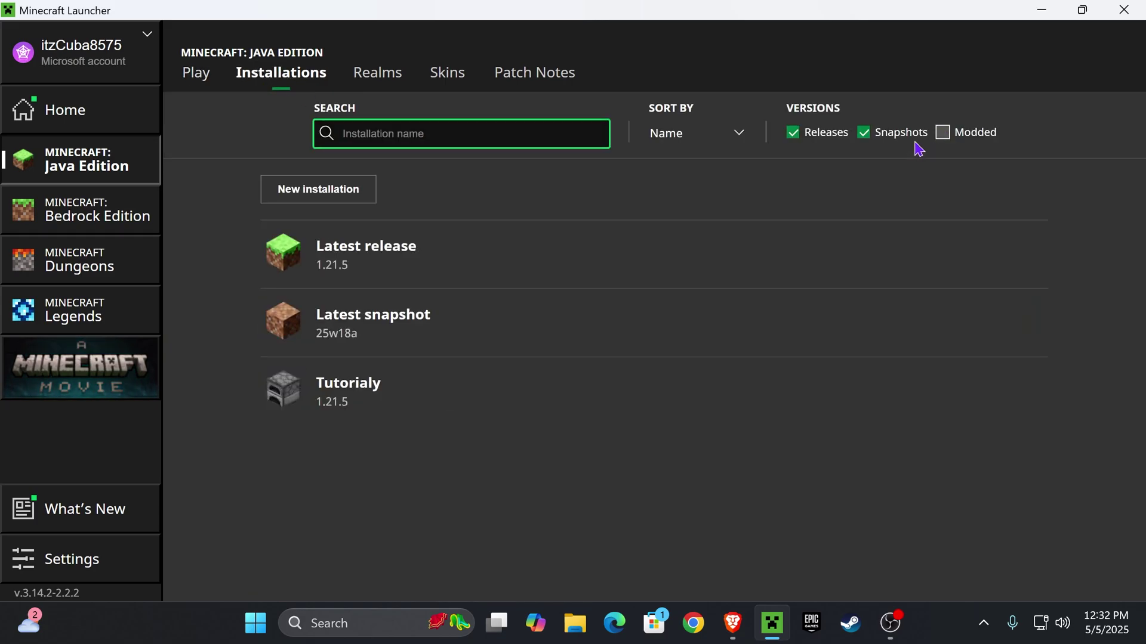
left_click(945, 133)
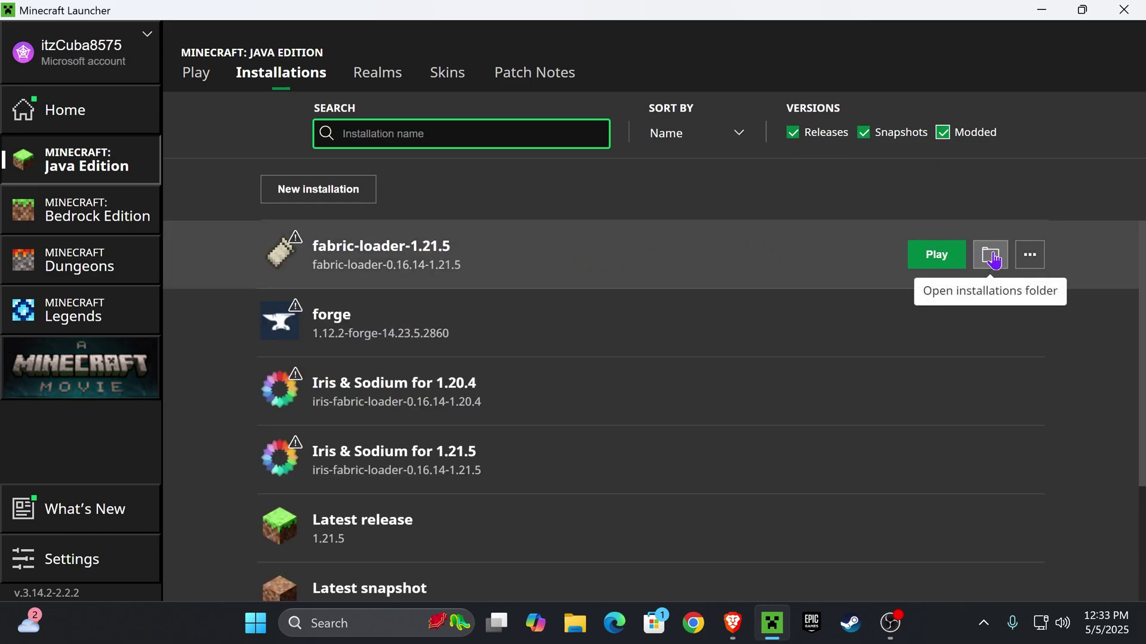
left_click(992, 258)
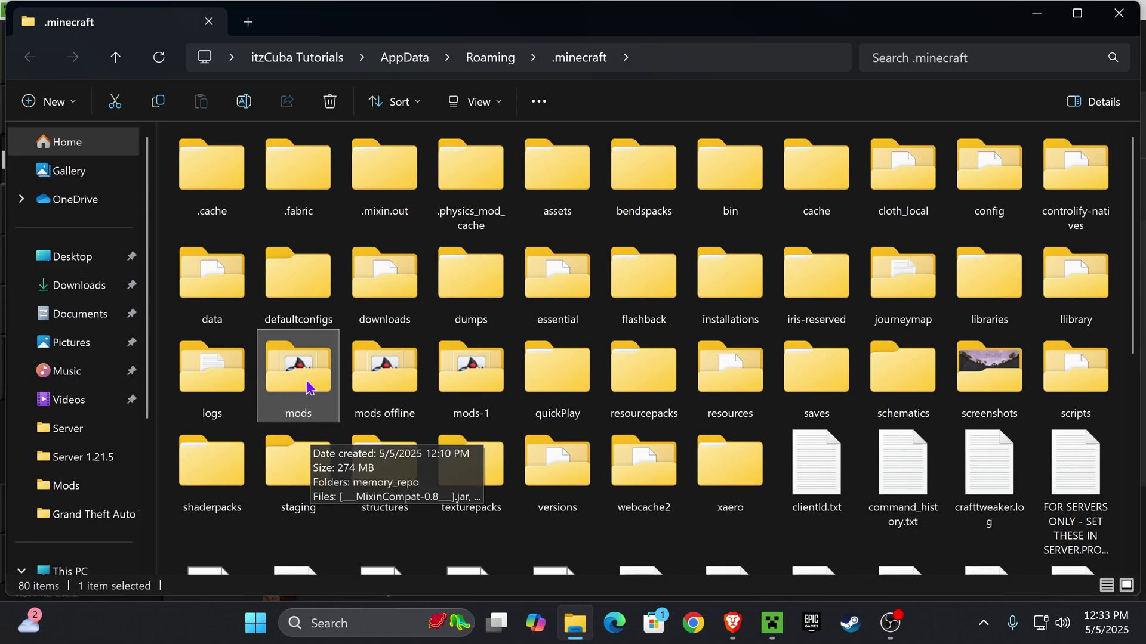
Replace the mods folder in .minecraft with a new empty folder named mods and open it
key("Delete")
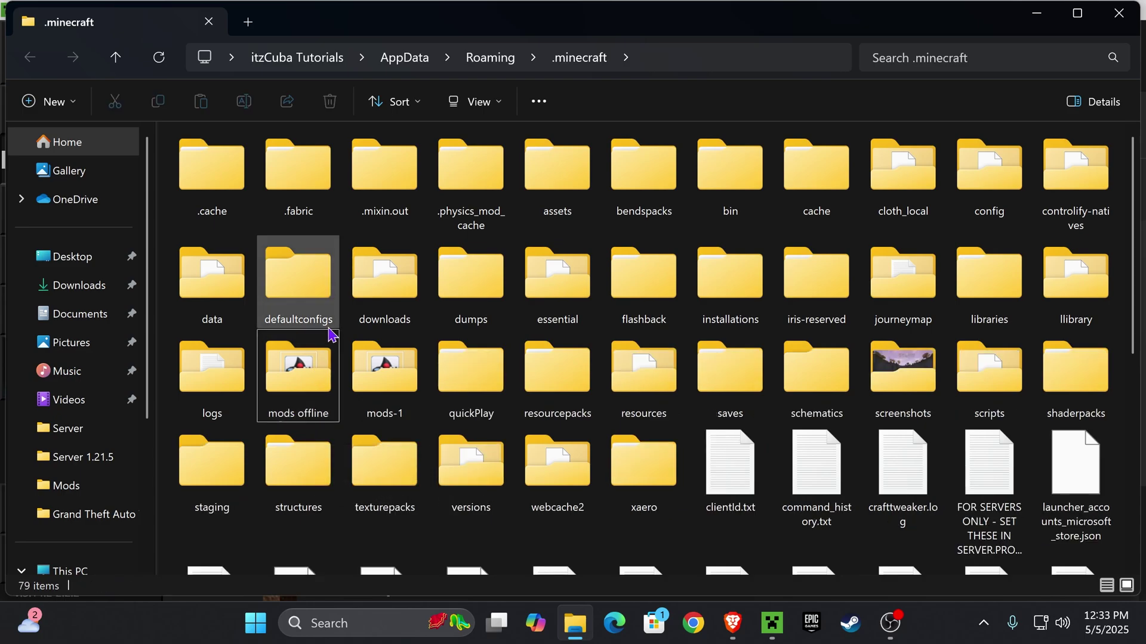
left_click(344, 336)
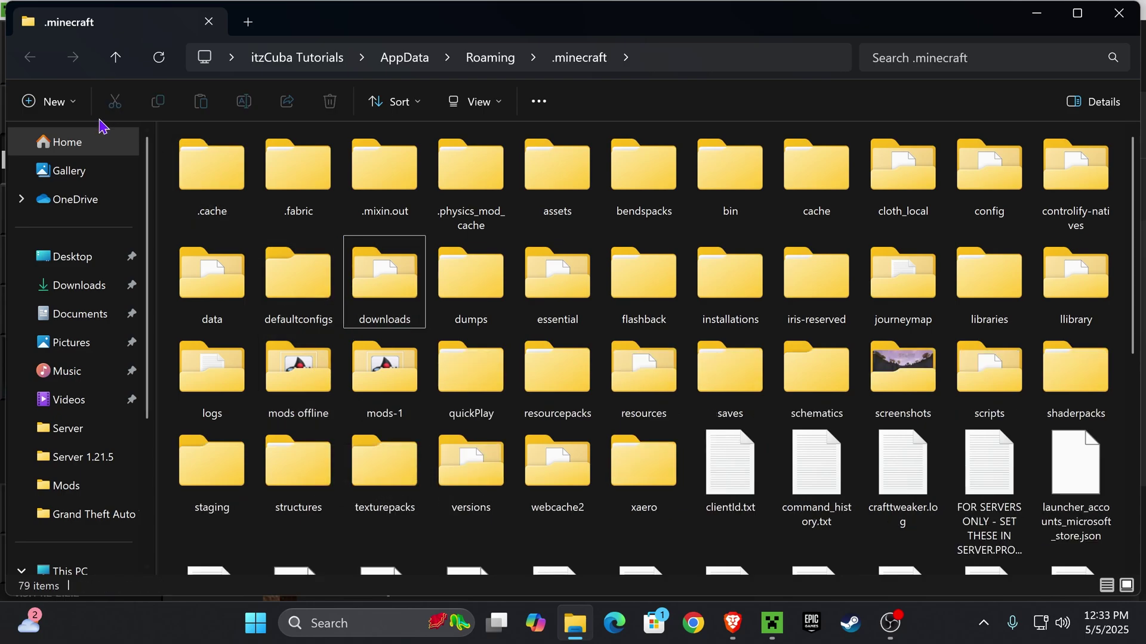
left_click(67, 107)
left_click(82, 147)
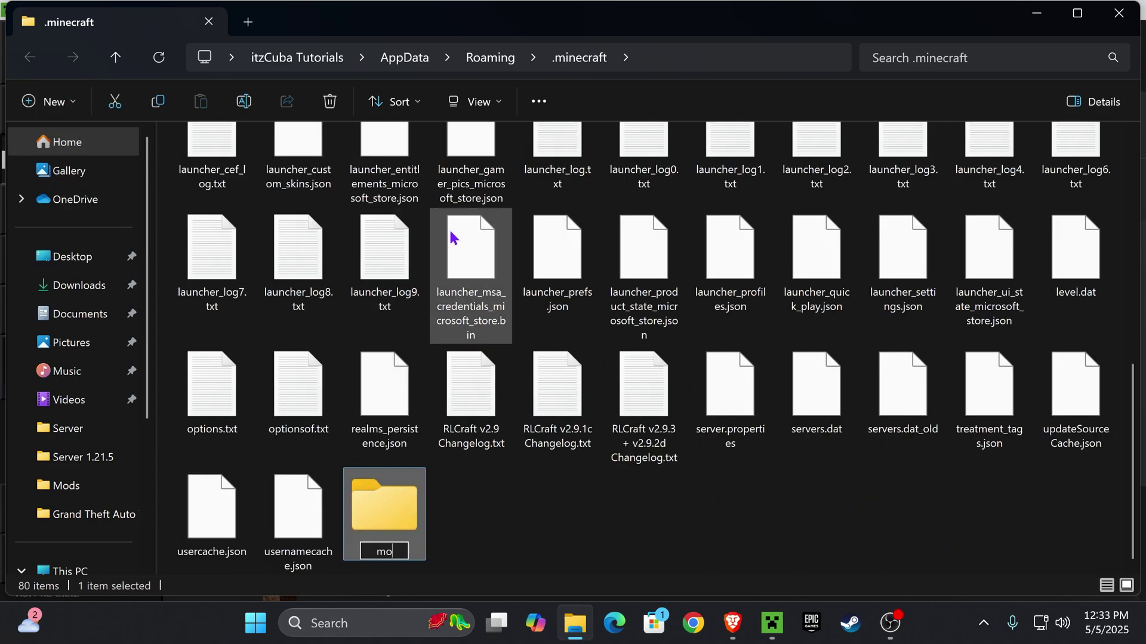
left_click(462, 512)
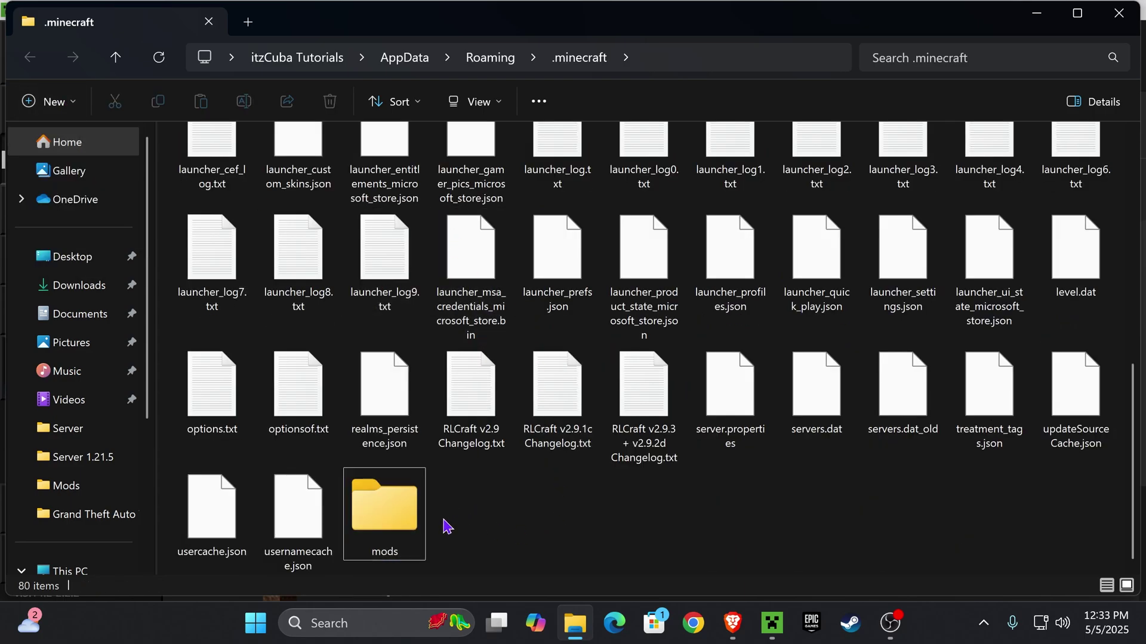
double_click(401, 516)
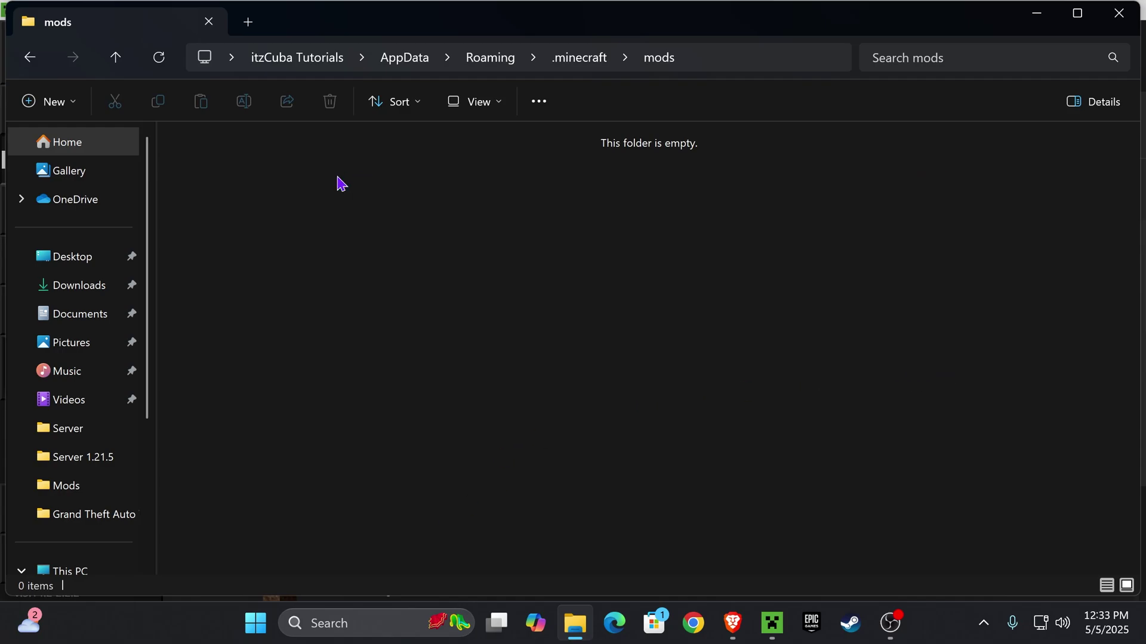
Move the Fabric API and Continuity jar files from the desktop into the new mods folder
left_click(1036, 13)
left_click_drag(709, 71, 406, 226)
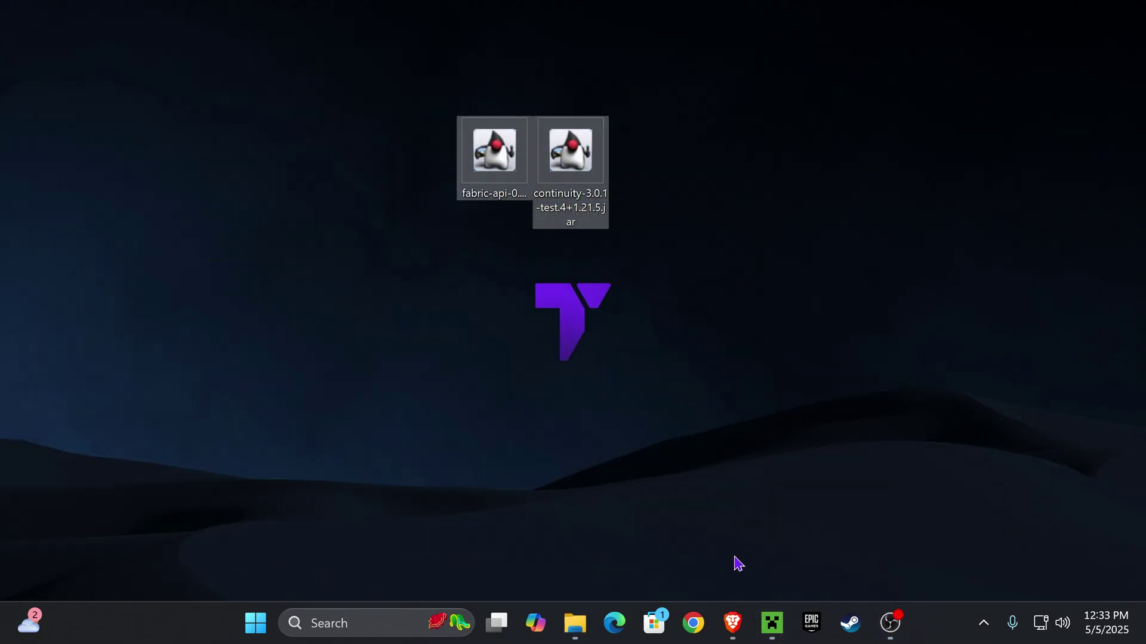
left_click(575, 622)
left_click_drag(719, 21, 717, 253)
left_click_drag(571, 151, 475, 424)
left_click_drag(710, 477, 227, 417)
left_click(409, 481)
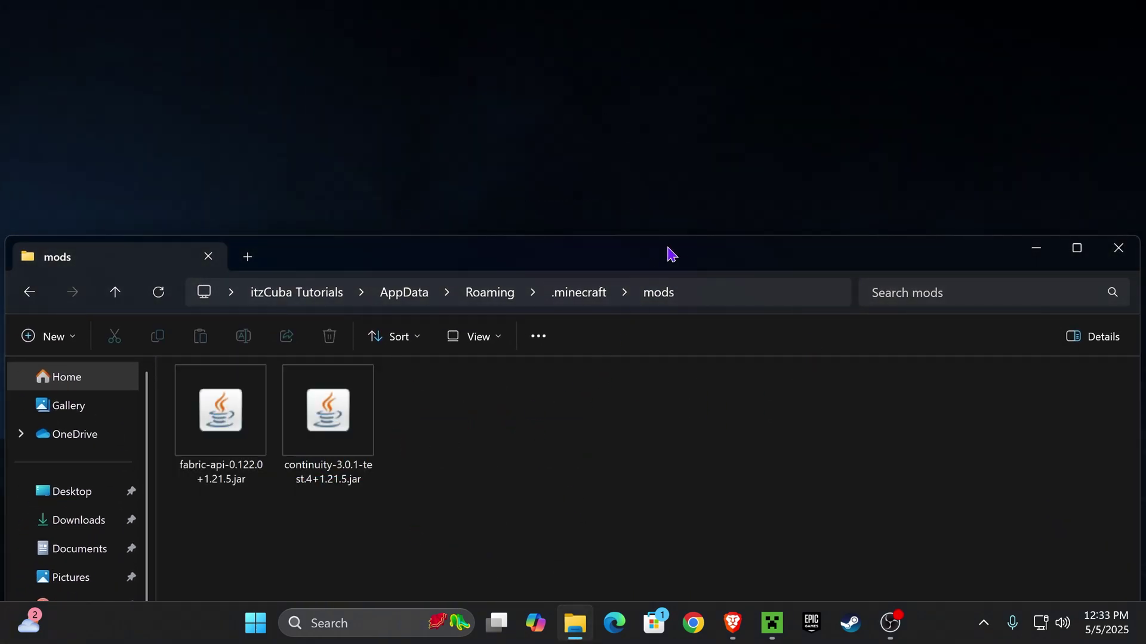
left_click_drag(668, 245, 655, 177)
left_click_drag(686, 476, 445, 335)
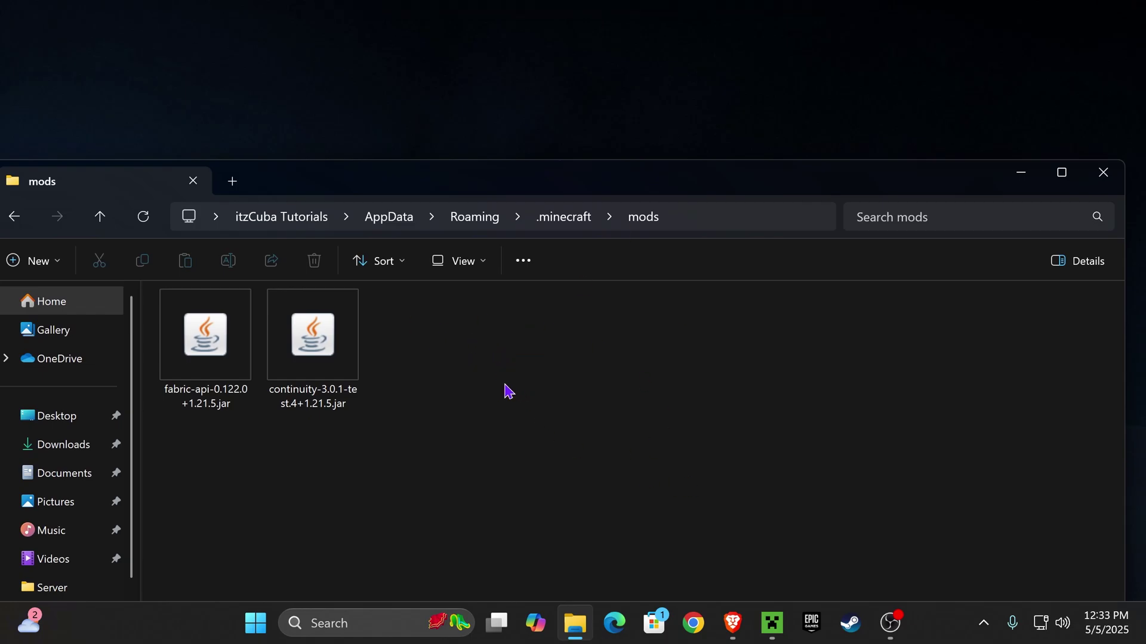
left_click_drag(504, 374, 797, 387)
left_click_drag(871, 187, 1119, 123)
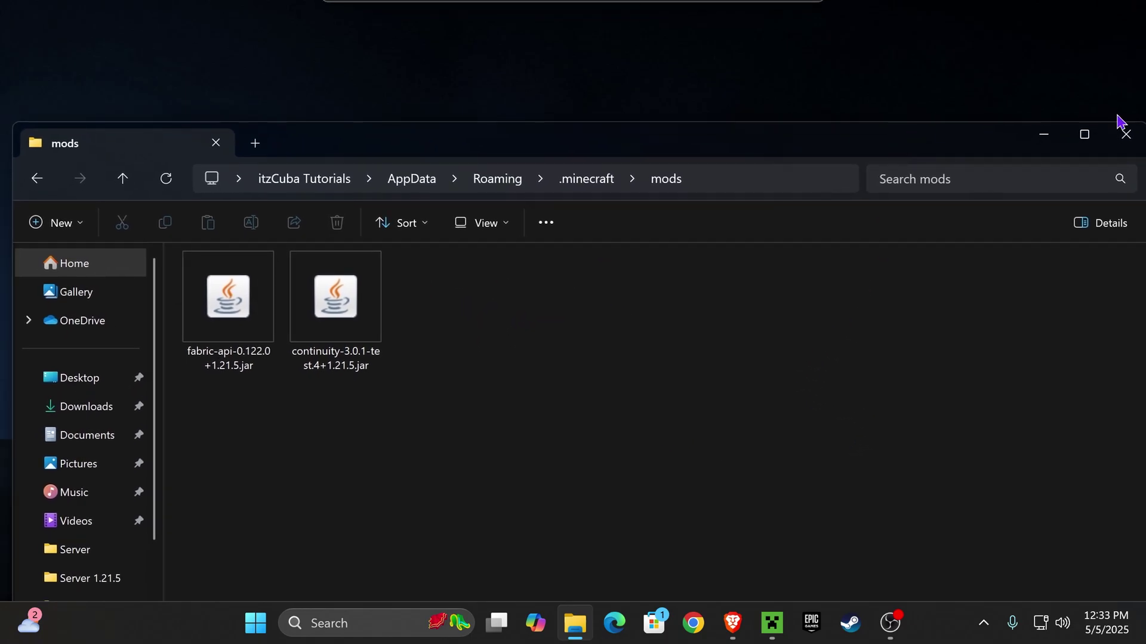
Close the mods folder and launch the fabric-loader-1.21.5 installation from the Minecraft Launcher, proceeding past the modified-installation warning
left_click(1126, 137)
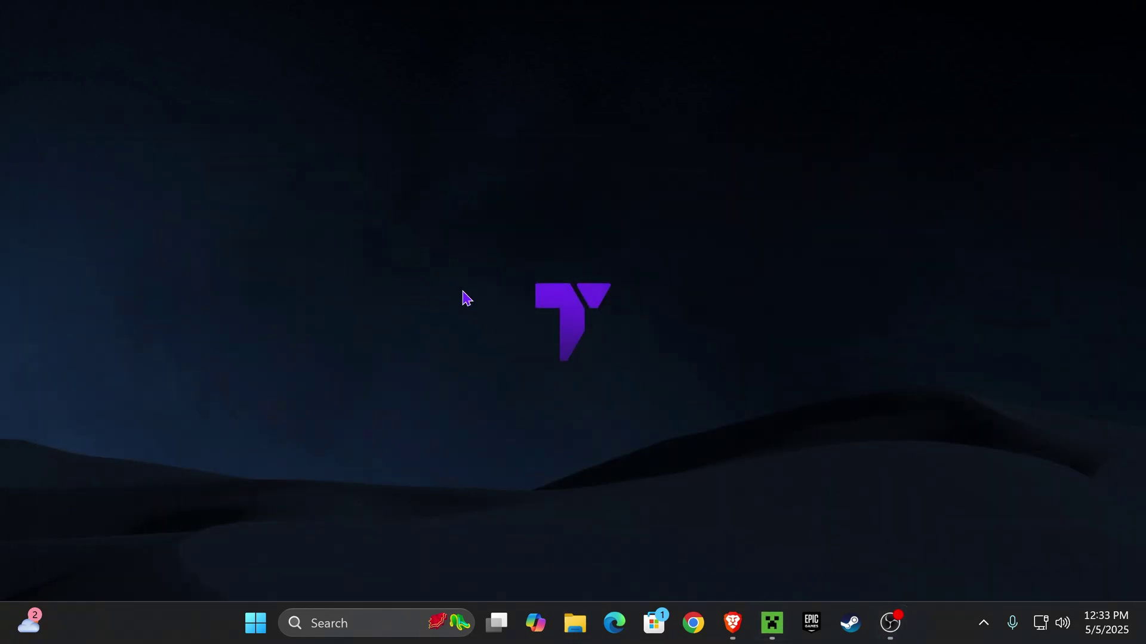
left_click(771, 622)
left_click(904, 256)
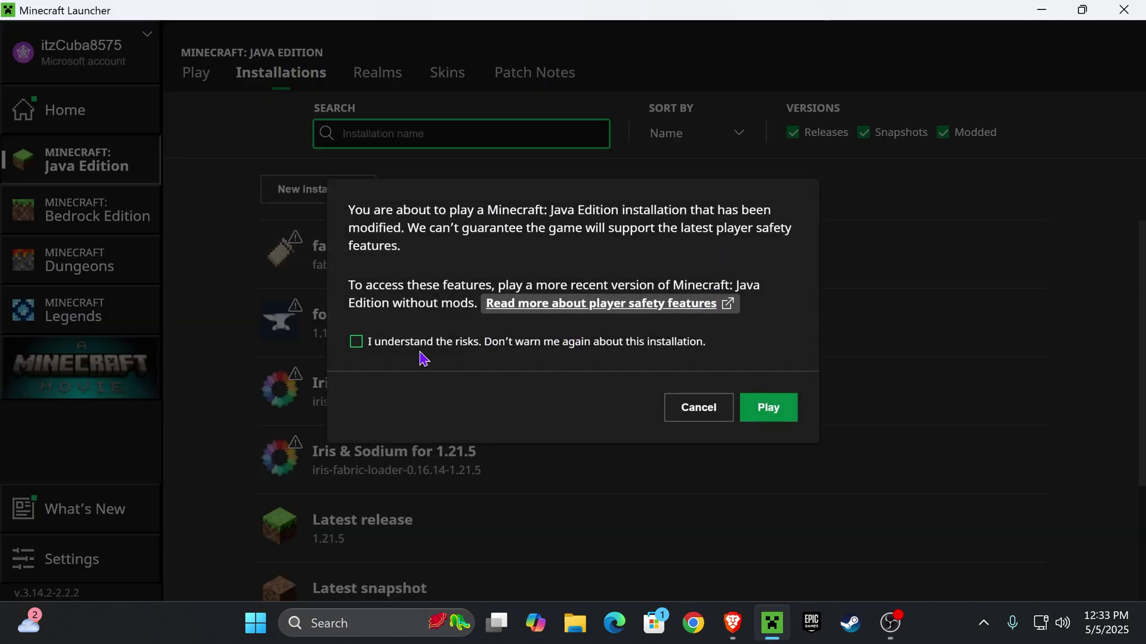
left_click(767, 407)
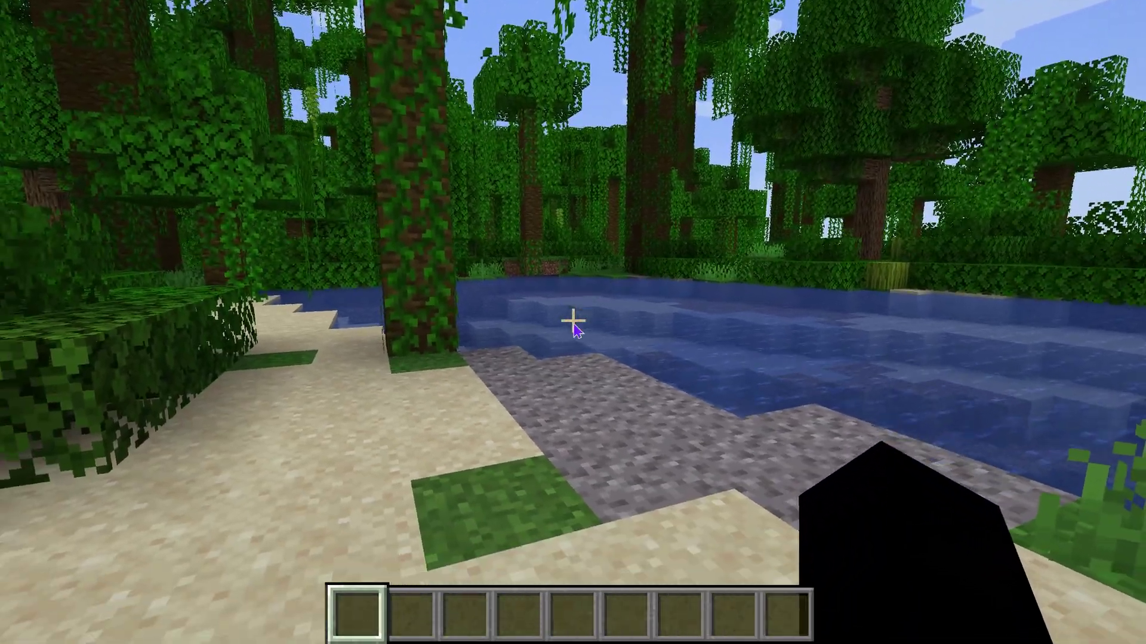
Enable the Default Connected Textures and Glass Pane Culling Fix resource packs in the game options
key("Escape")
left_click(504, 398)
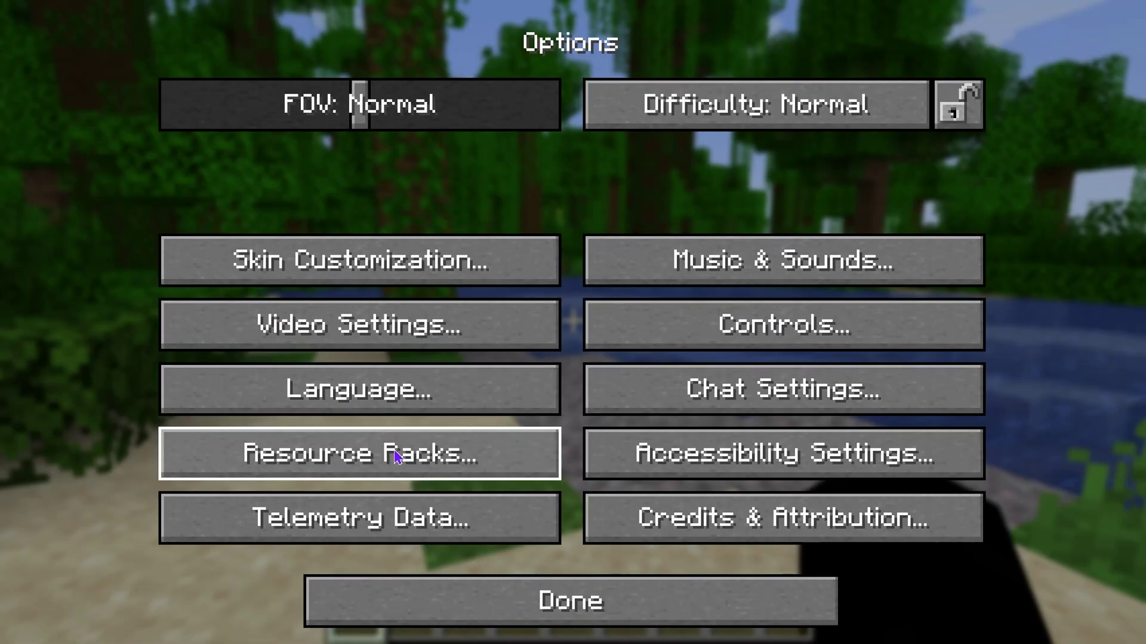
left_click(418, 456)
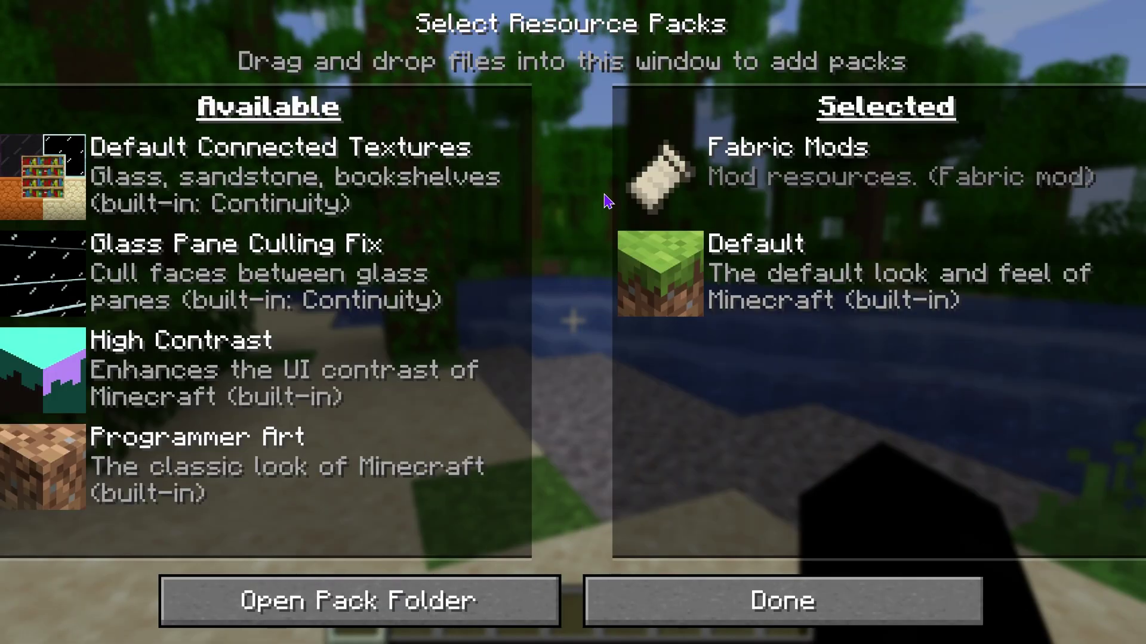
left_click(53, 176)
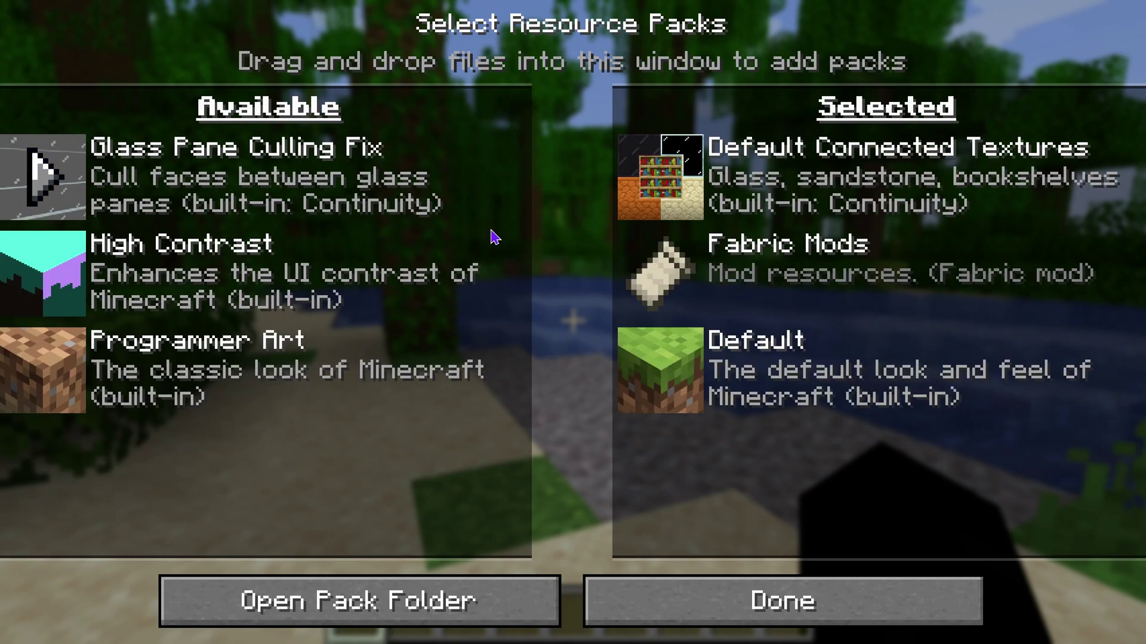
left_click(76, 179)
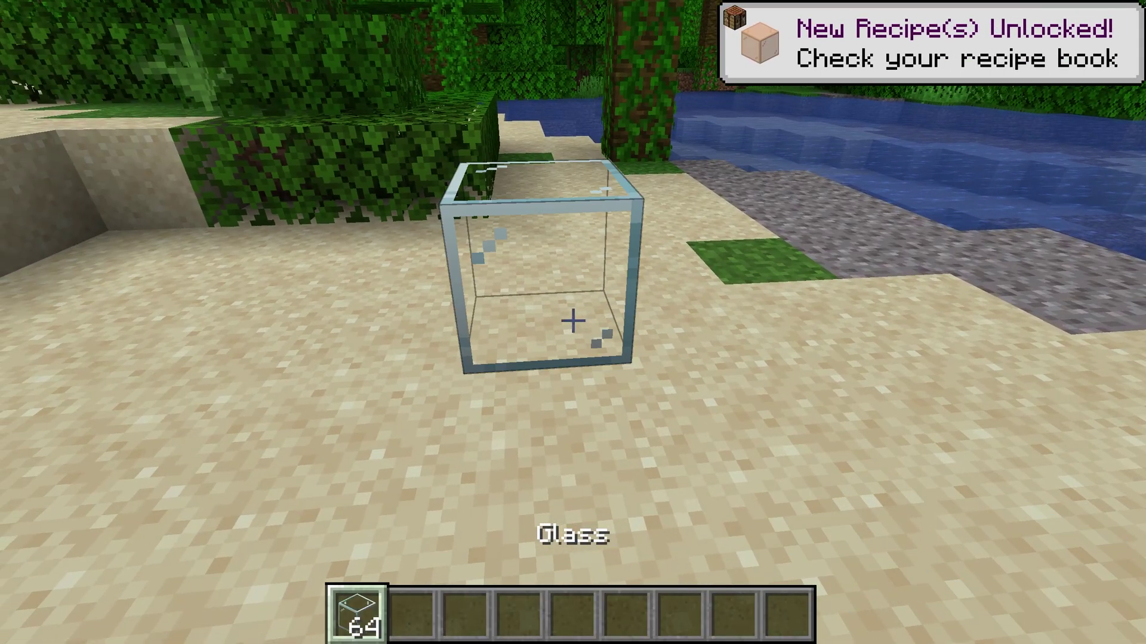
Place glass blocks next to and on top of each other on the sand to build a small wall
right_click(573, 322)
right_click(573, 322)
right_click(573, 323)
right_click(573, 321)
right_click(572, 321)
key("s")
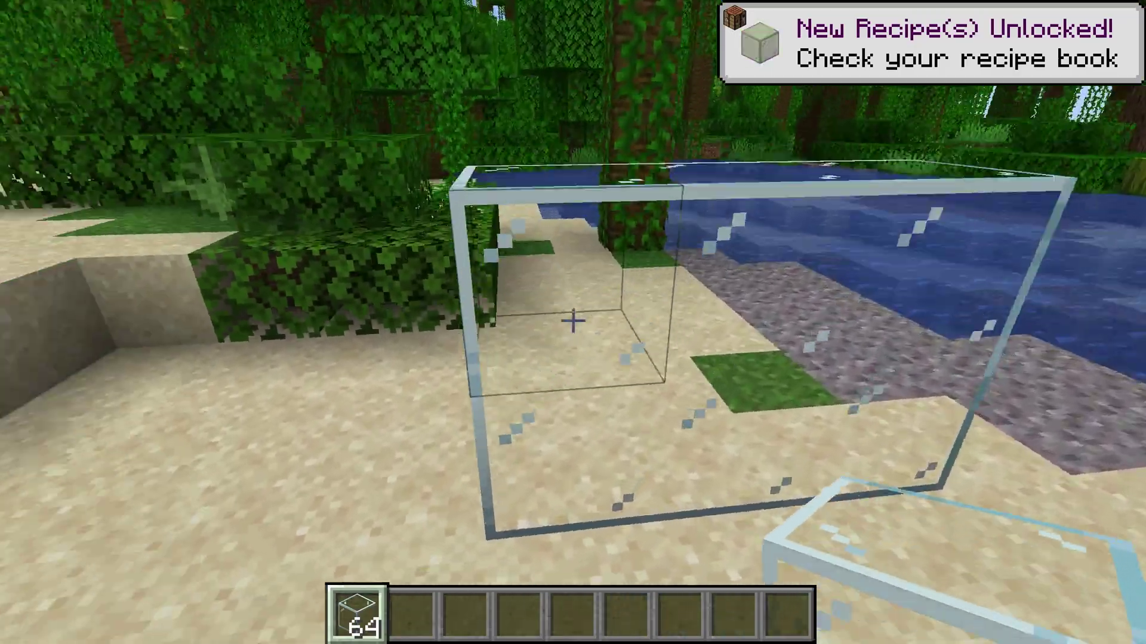
key("space")
left_click(573, 321)
Switch to third-person view and move around the glass wall to examine its connected textures
key("F5")
key("F5")
key("s")
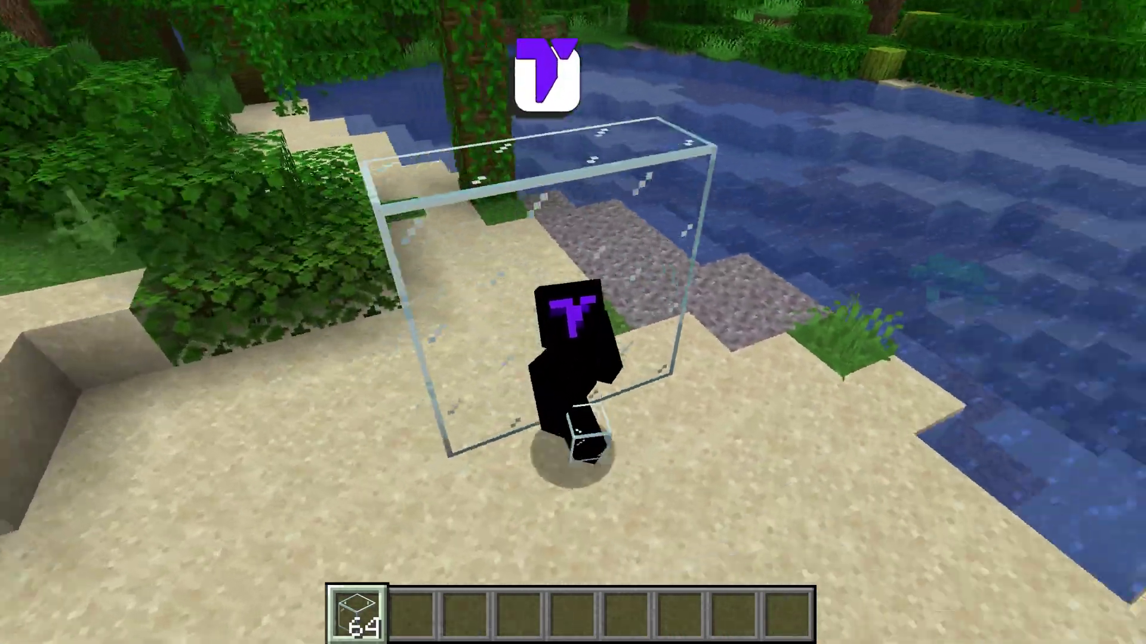
key("d")
key("space")
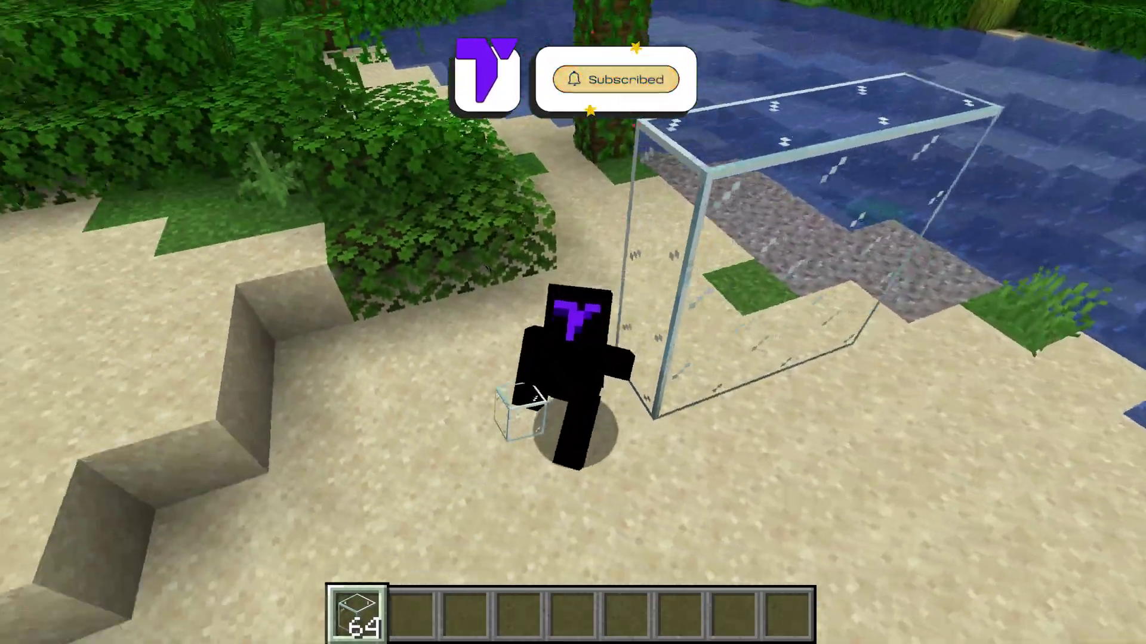
key("space")
key("s")
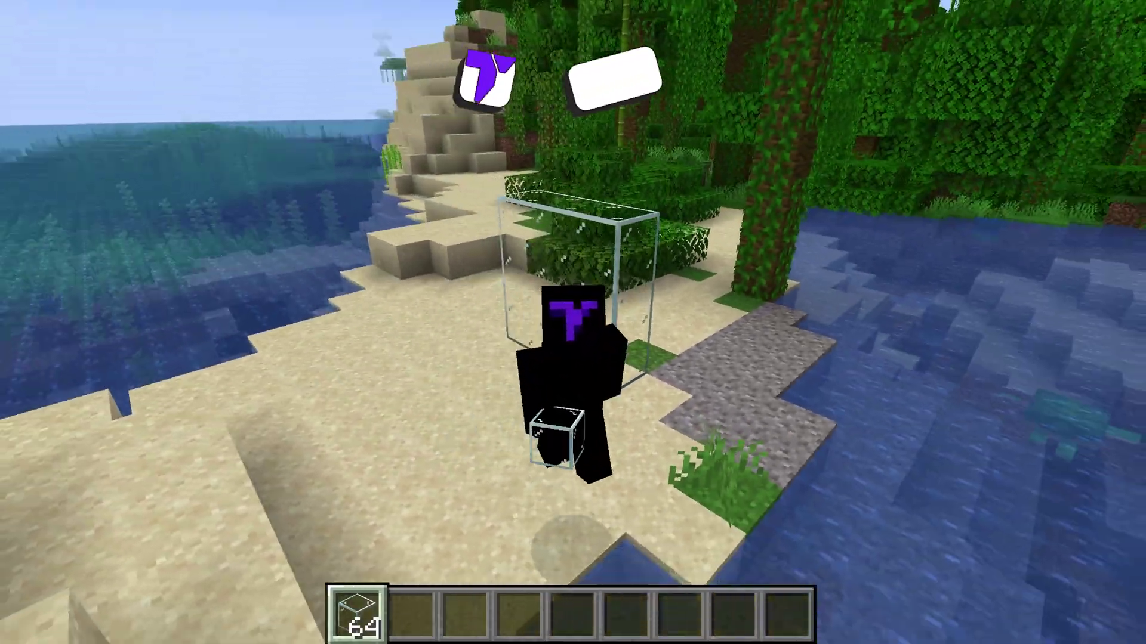